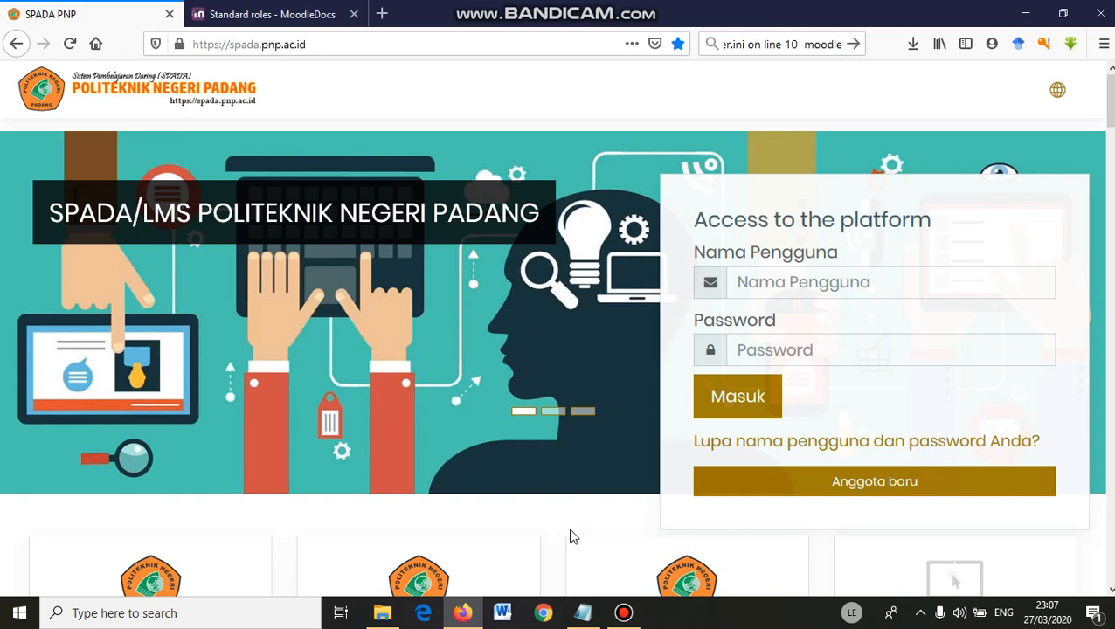
Step: Review the Site administrator and Manager role descriptions on the MoodleDocs Standard roles page
{"action": "left_click", "coordinate": [303, 24]}
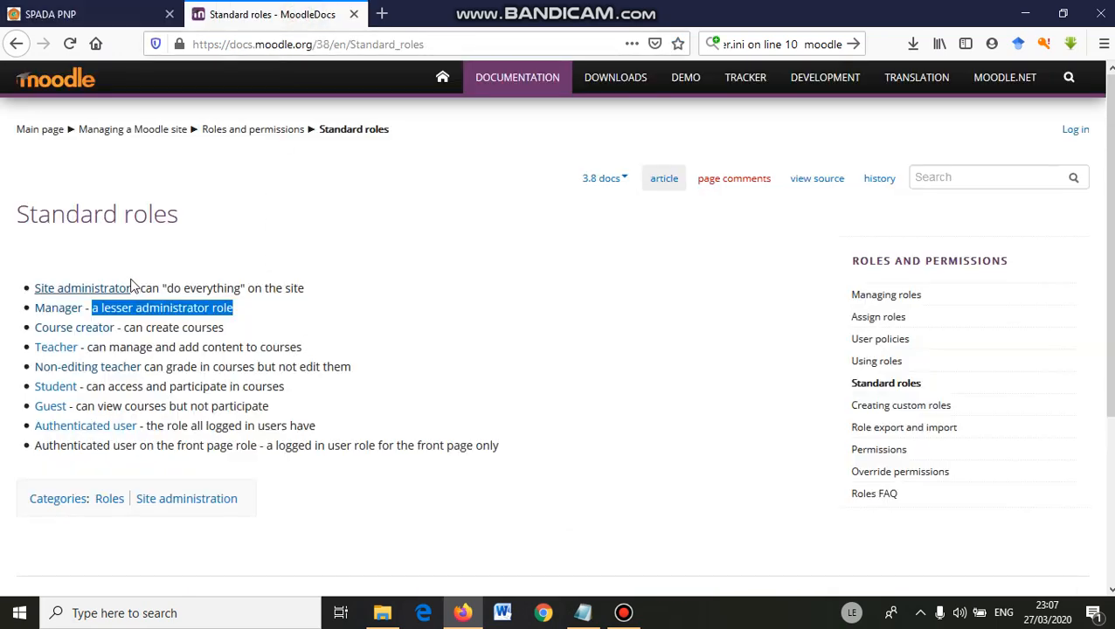
{"action": "left_click", "coordinate": [150, 253]}
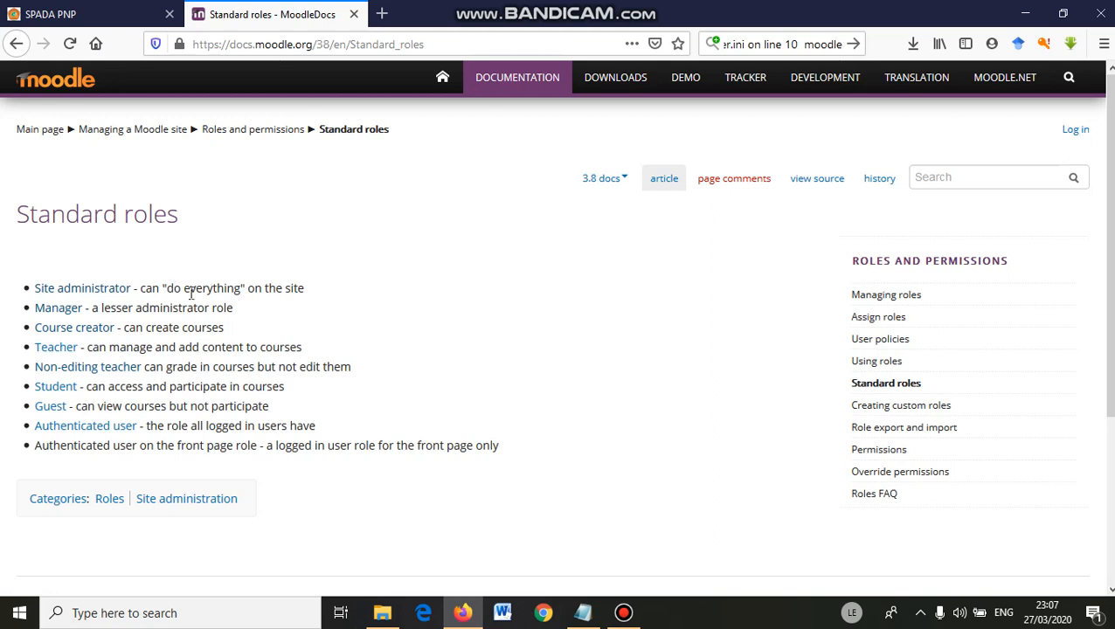
{"action": "left_click_drag", "start_coordinate": [172, 288], "coordinate": [238, 288]}
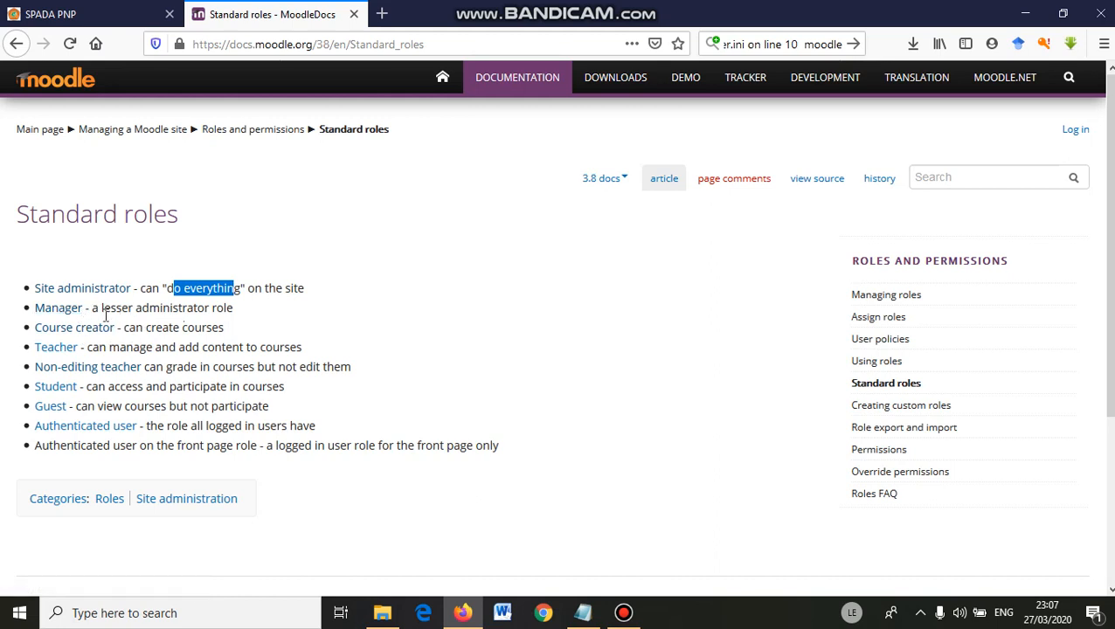
{"action": "left_click_drag", "start_coordinate": [102, 308], "coordinate": [234, 305]}
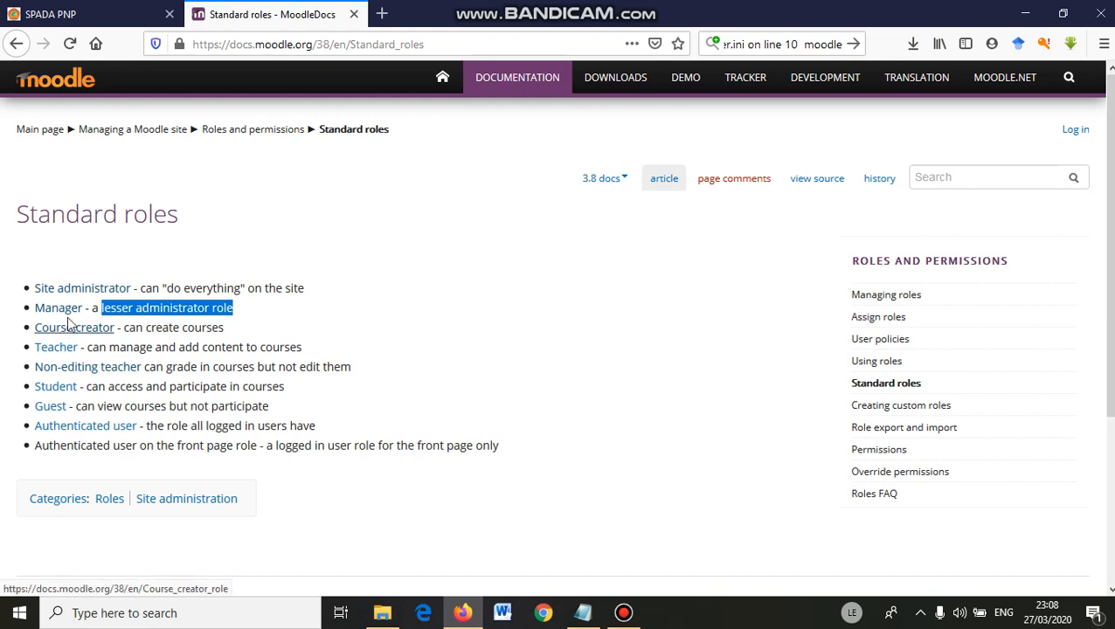
Step: Switch to the Notepad notes and go through the three manager tasks listed under Tugas Manejer
{"action": "left_click", "coordinate": [582, 610]}
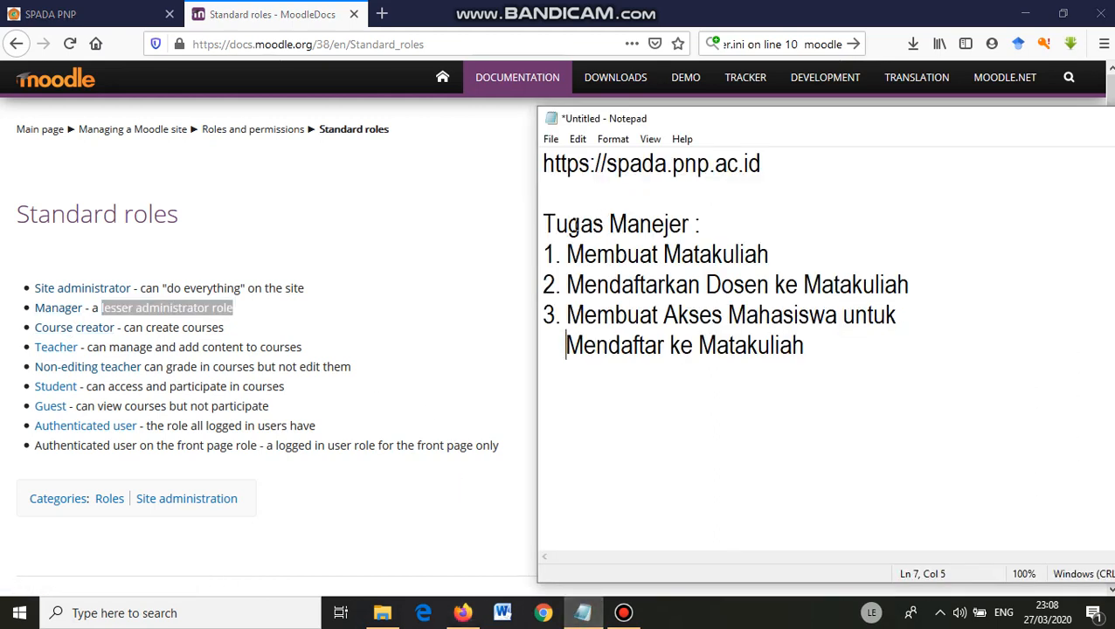
{"action": "left_click_drag", "start_coordinate": [569, 224], "coordinate": [638, 345]}
{"action": "left_click", "coordinate": [609, 254]}
{"action": "left_click_drag", "start_coordinate": [567, 254], "coordinate": [768, 254]}
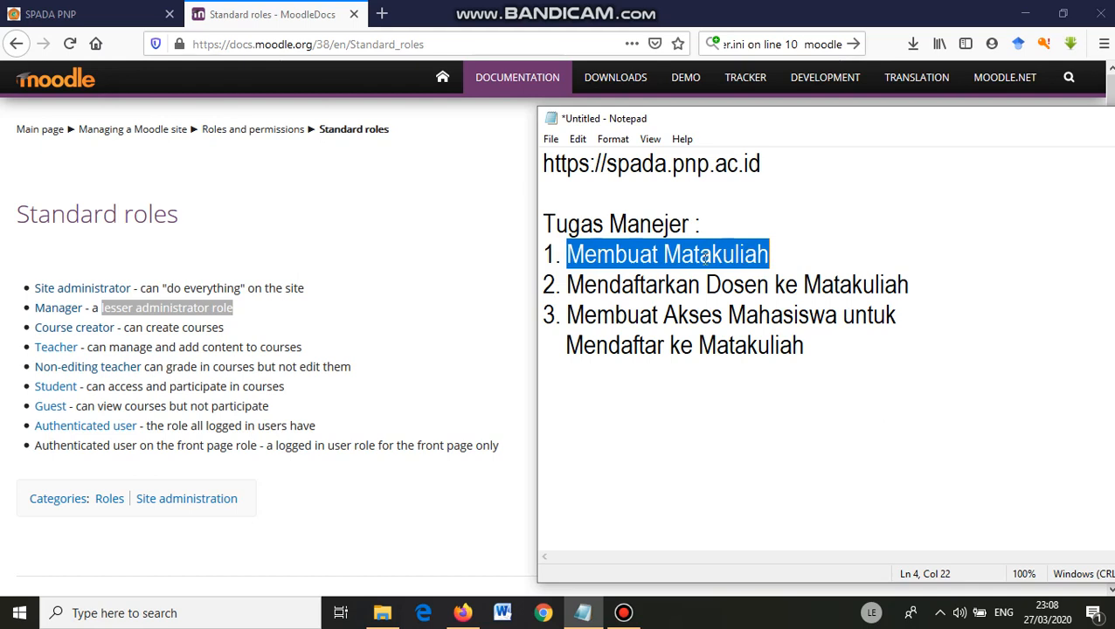
{"action": "left_click", "coordinate": [663, 253]}
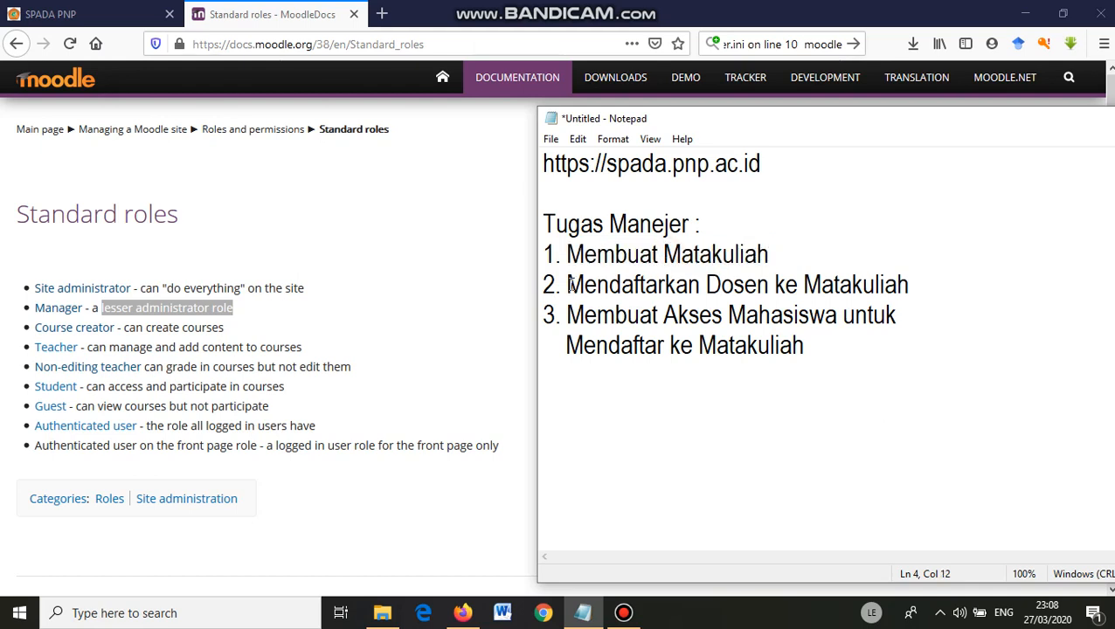
{"action": "left_click_drag", "start_coordinate": [566, 286], "coordinate": [895, 284]}
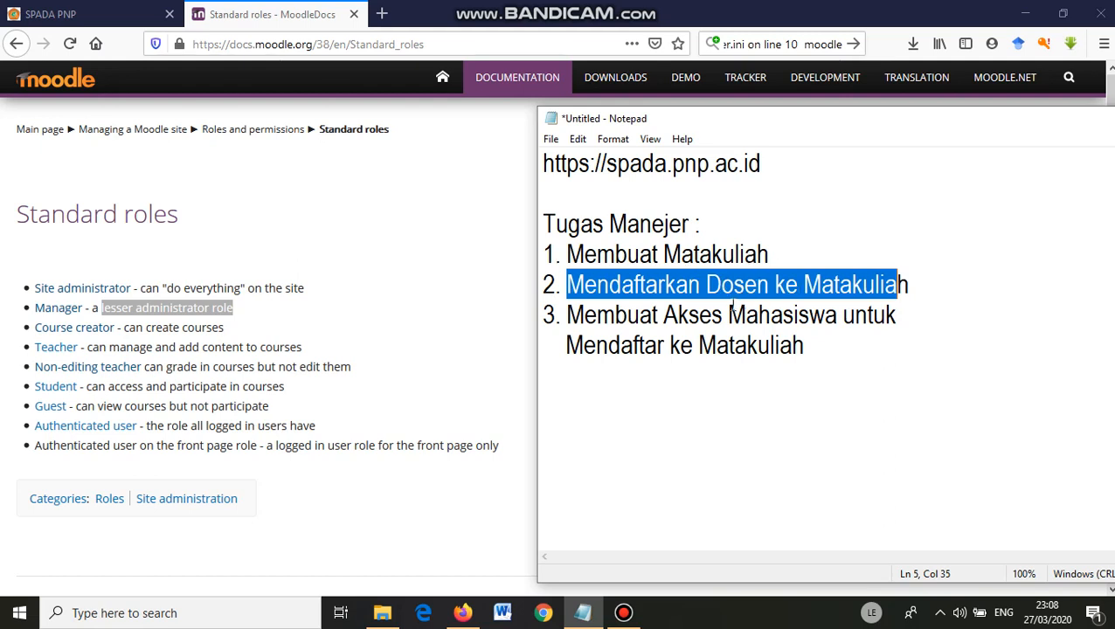
{"action": "left_click", "coordinate": [677, 314]}
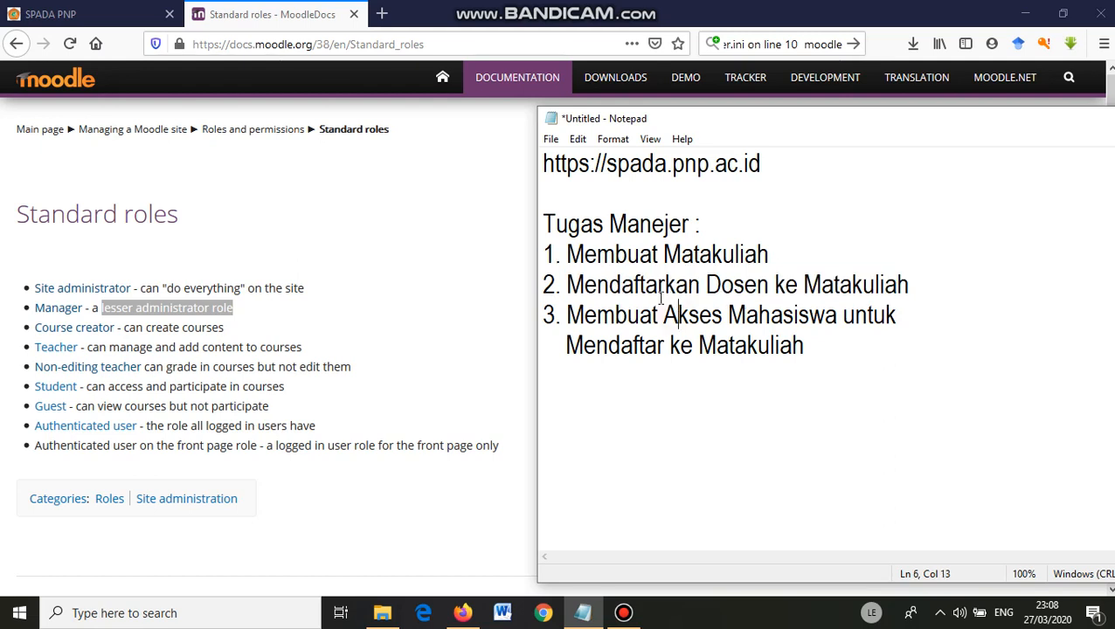
{"action": "left_click_drag", "start_coordinate": [662, 316], "coordinate": [809, 316]}
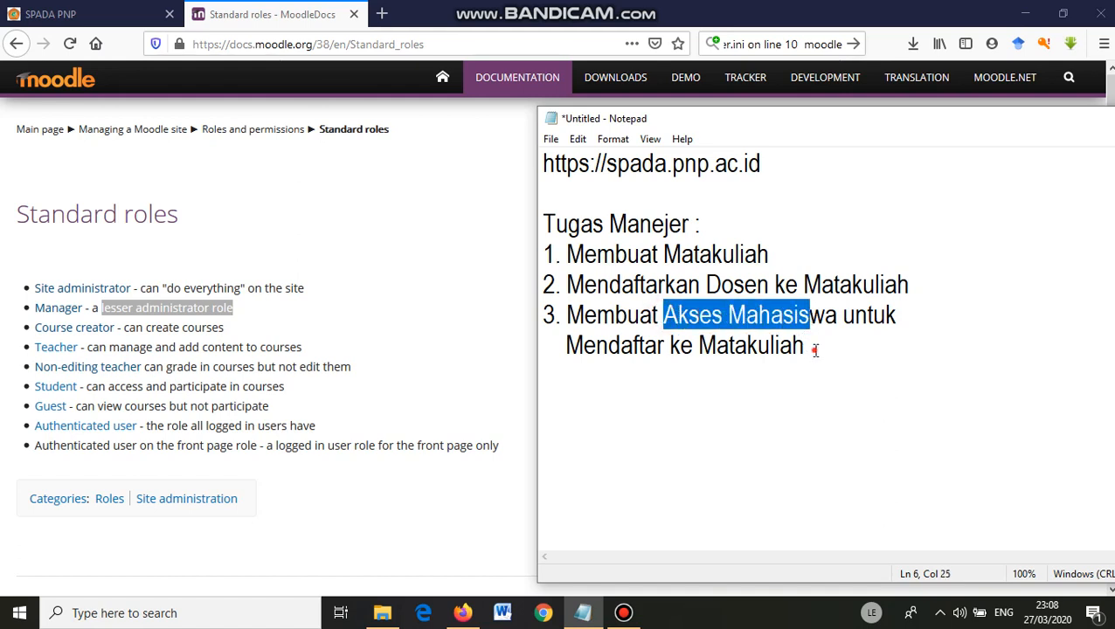
{"action": "left_click", "coordinate": [812, 347]}
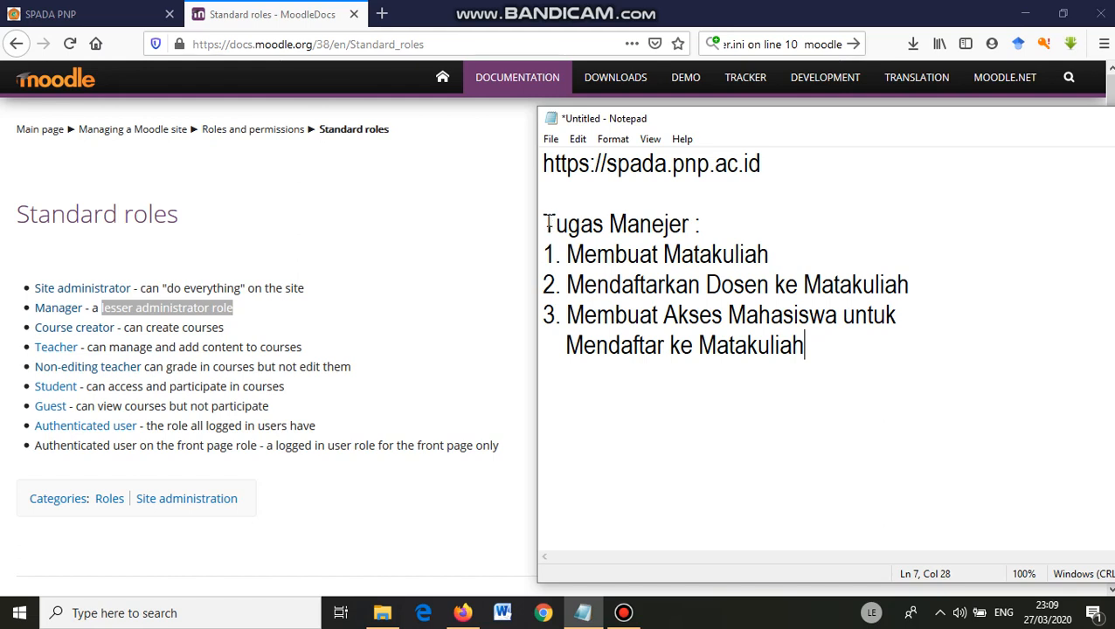
{"action": "left_click_drag", "start_coordinate": [544, 223], "coordinate": [829, 362]}
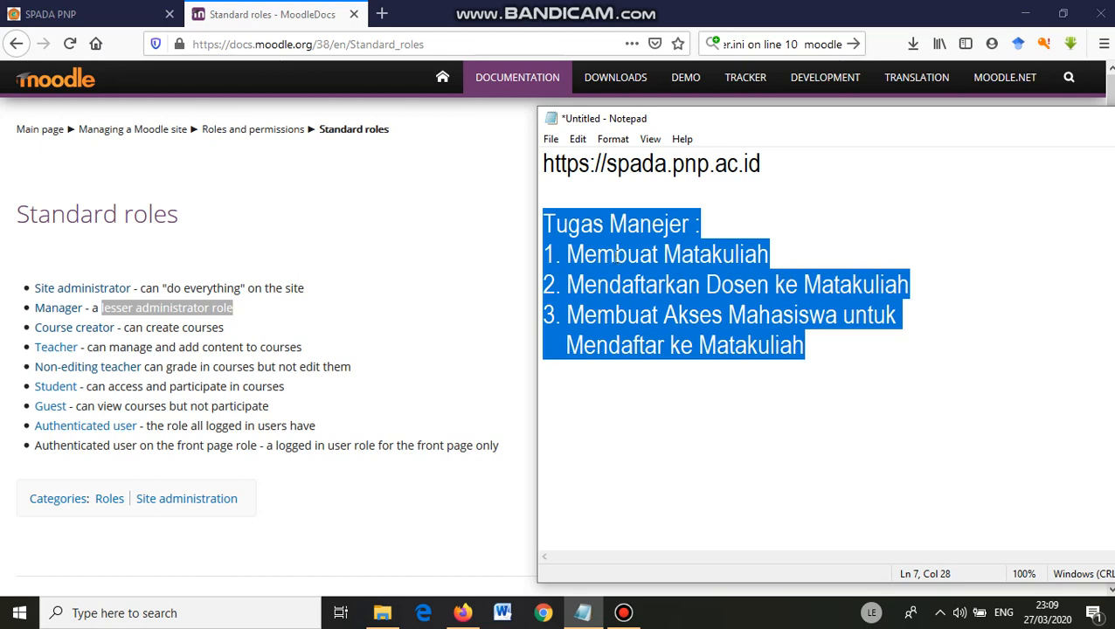
{"action": "left_click", "coordinate": [631, 204]}
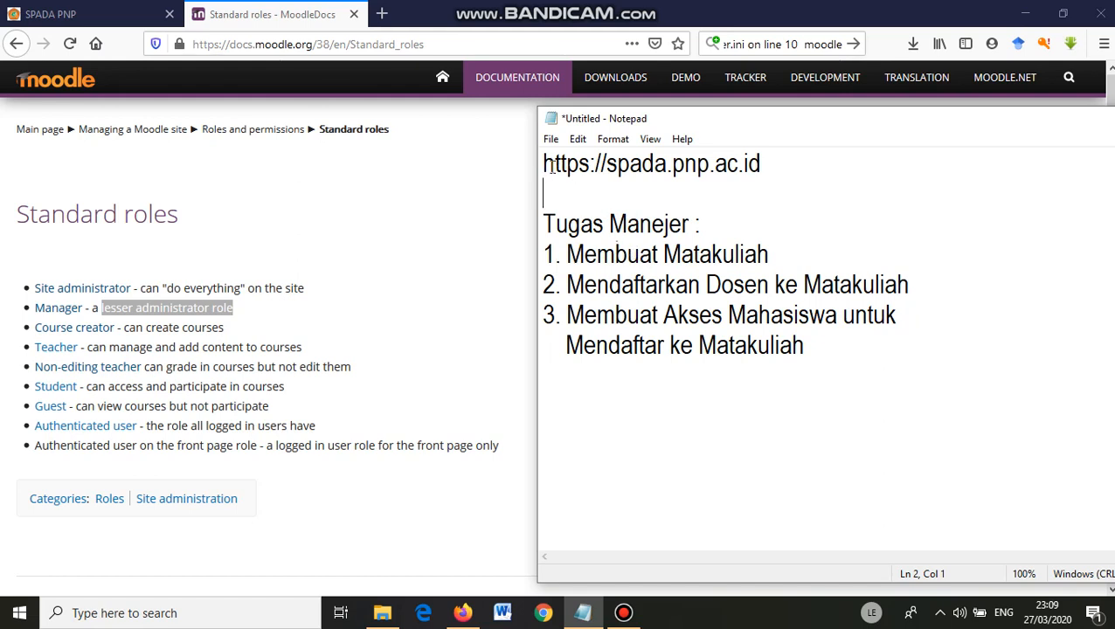
Step: Highlight the SPADA site address in the notes, then move the Notepad window aside and minimize it
{"action": "left_click_drag", "start_coordinate": [540, 163], "coordinate": [785, 170]}
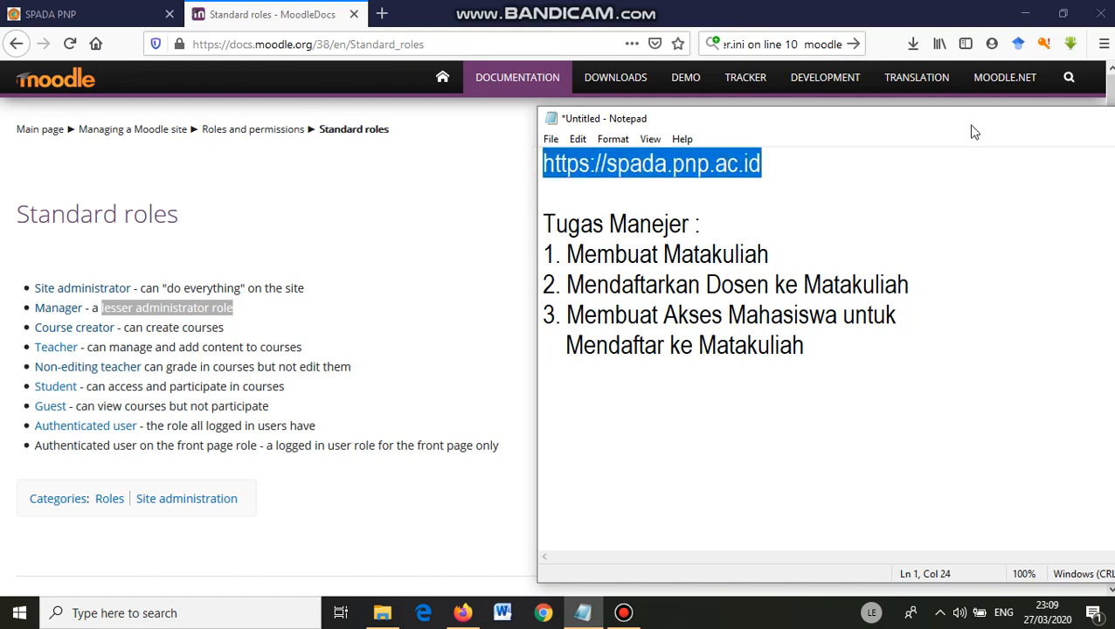
{"action": "left_click_drag", "start_coordinate": [970, 129], "coordinate": [769, 164]}
{"action": "left_click", "coordinate": [945, 160]}
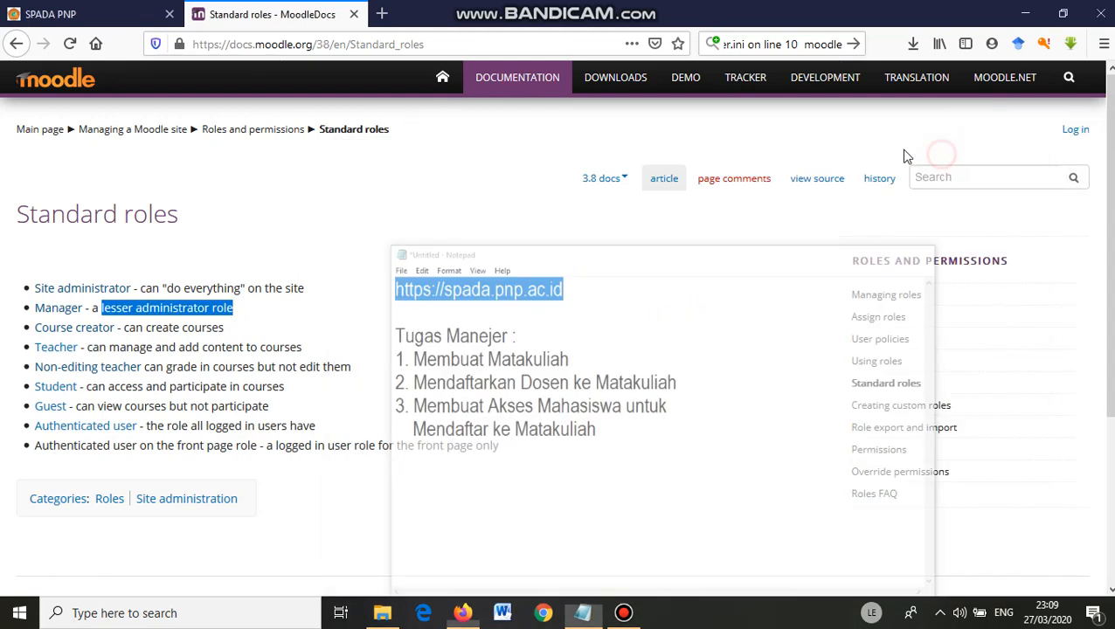
Step: Return to the SPADA PNP site and log in as manejer, filling the username and password fields from the saved login
{"action": "left_click", "coordinate": [98, 16]}
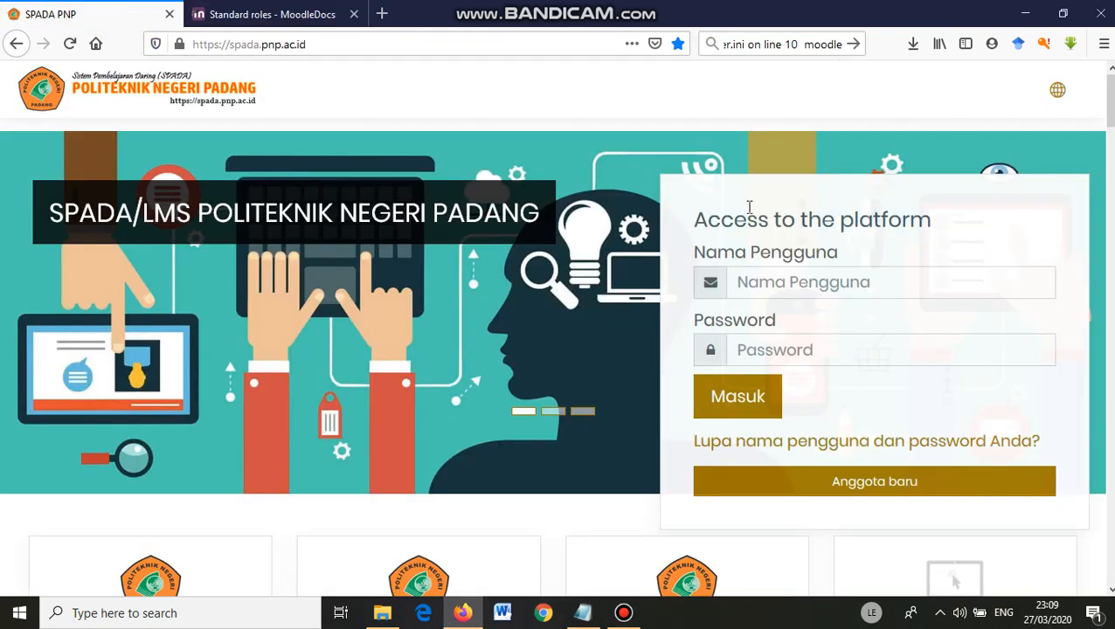
{"action": "scroll", "coordinate": [747, 205], "scroll_direction": "down", "scroll_amount": 7}
{"action": "scroll", "coordinate": [555, 276], "scroll_direction": "up", "scroll_amount": 7}
{"action": "left_click", "coordinate": [818, 282]}
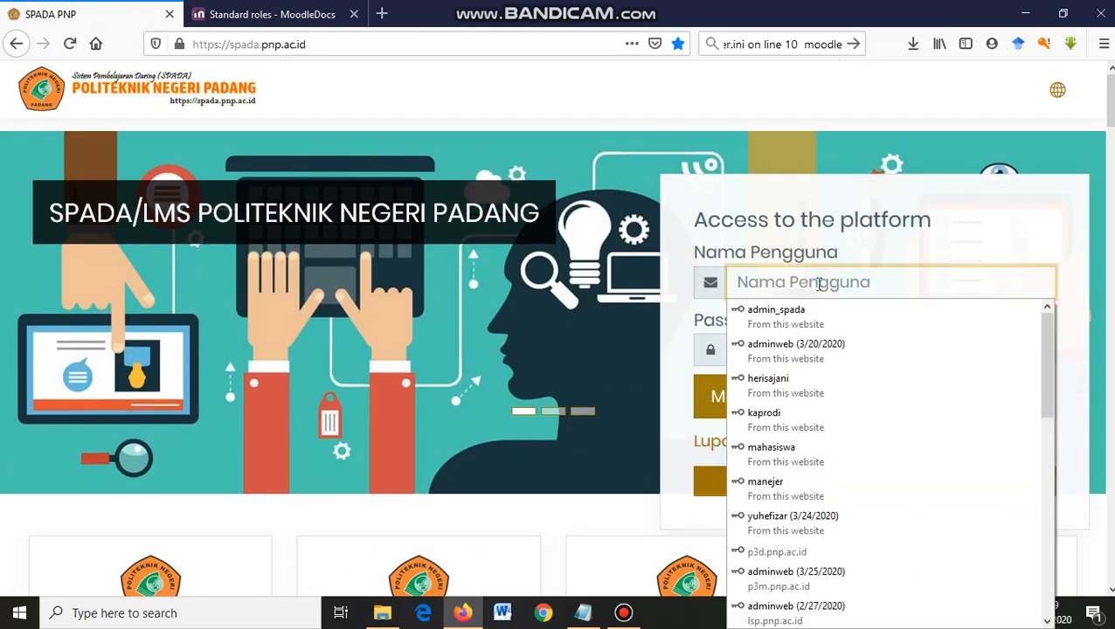
{"action": "type", "text": "man"}
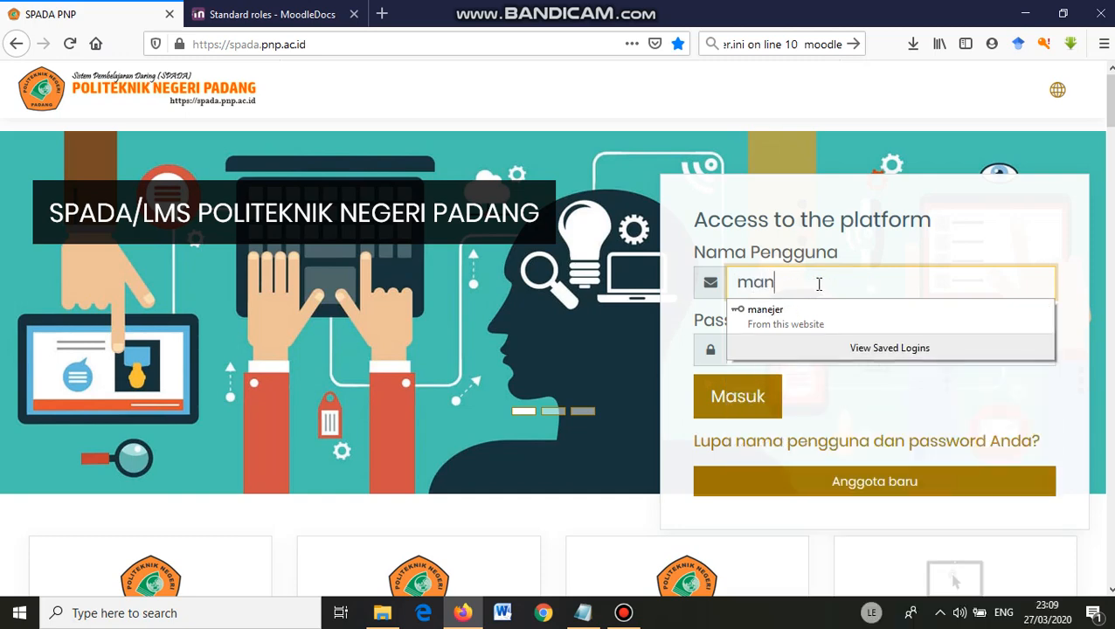
{"action": "left_click", "coordinate": [790, 316]}
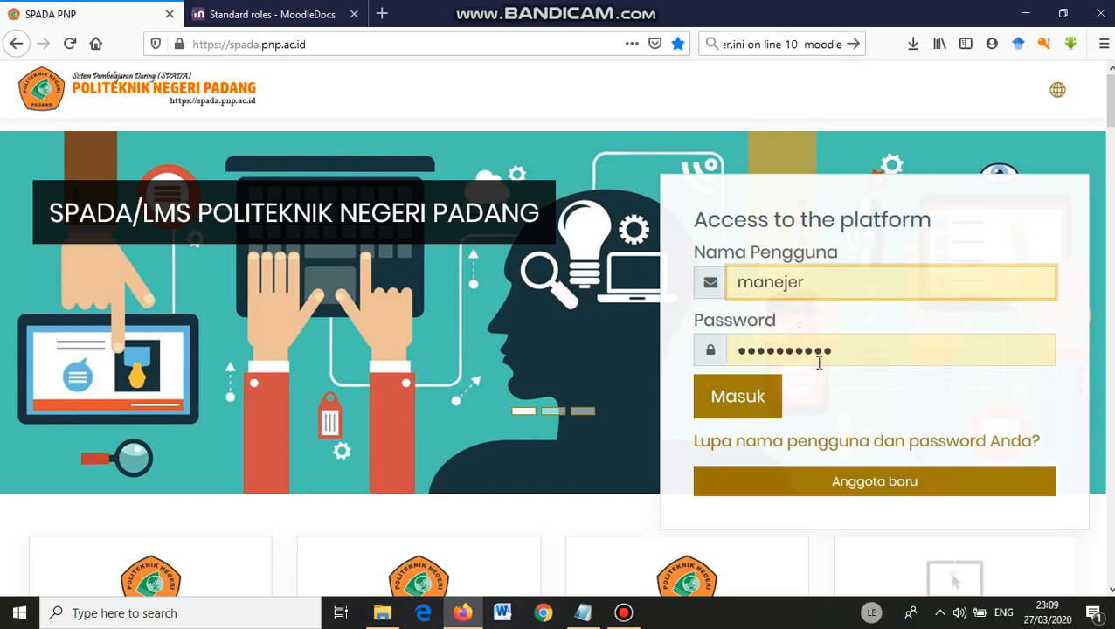
{"action": "left_click", "coordinate": [739, 404]}
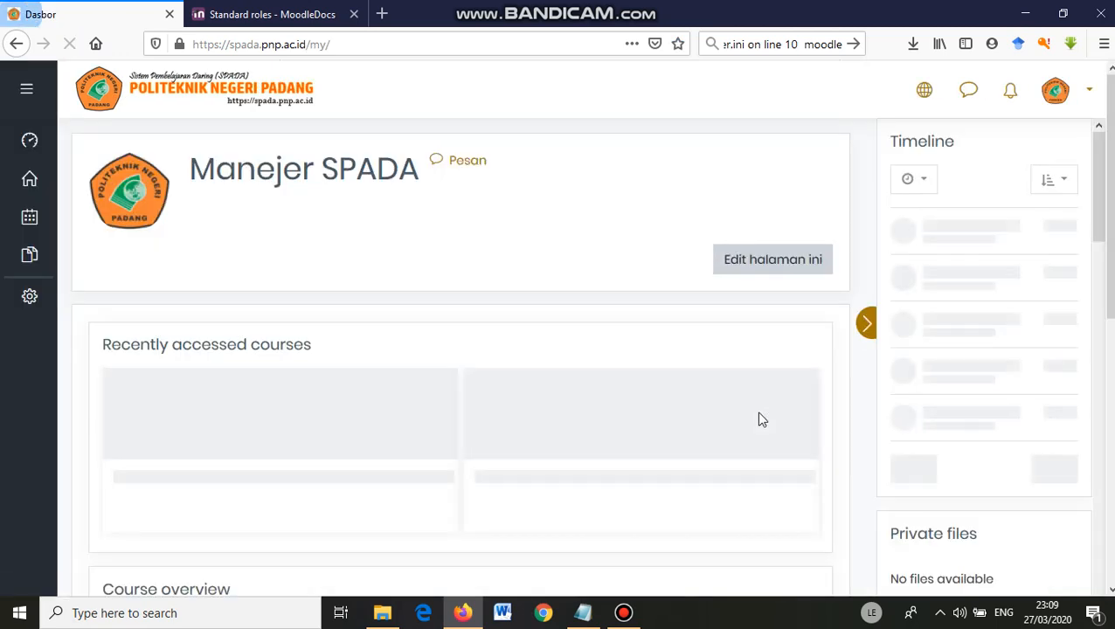
Step: Expand the site navigation and open the Administrasi Situs page
{"action": "left_click", "coordinate": [27, 90]}
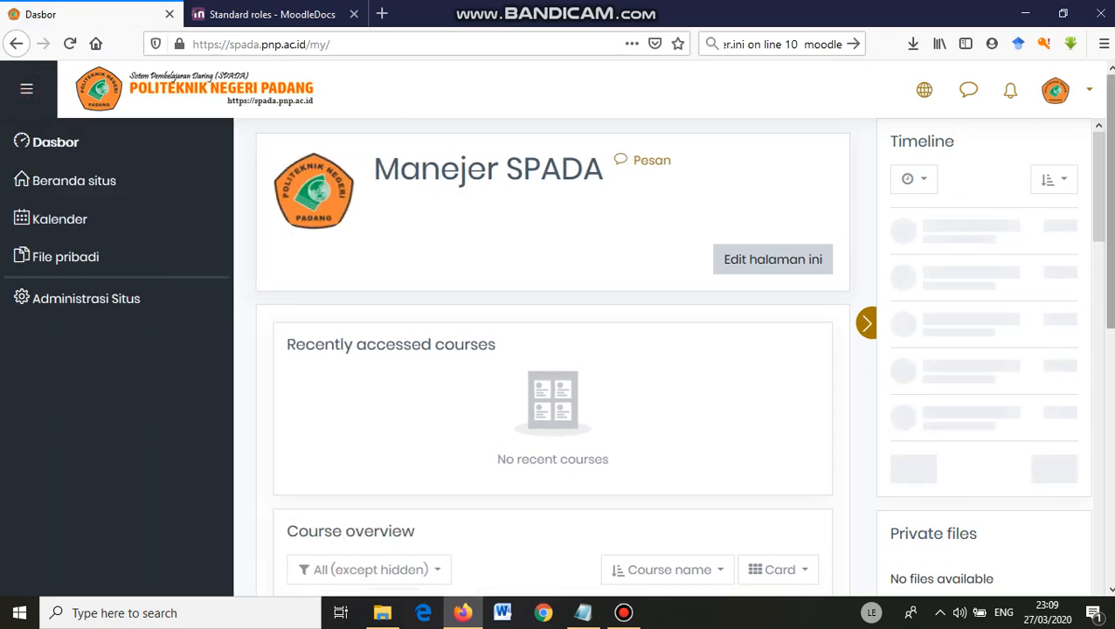
{"action": "left_click_drag", "start_coordinate": [1109, 130], "coordinate": [1110, 178]}
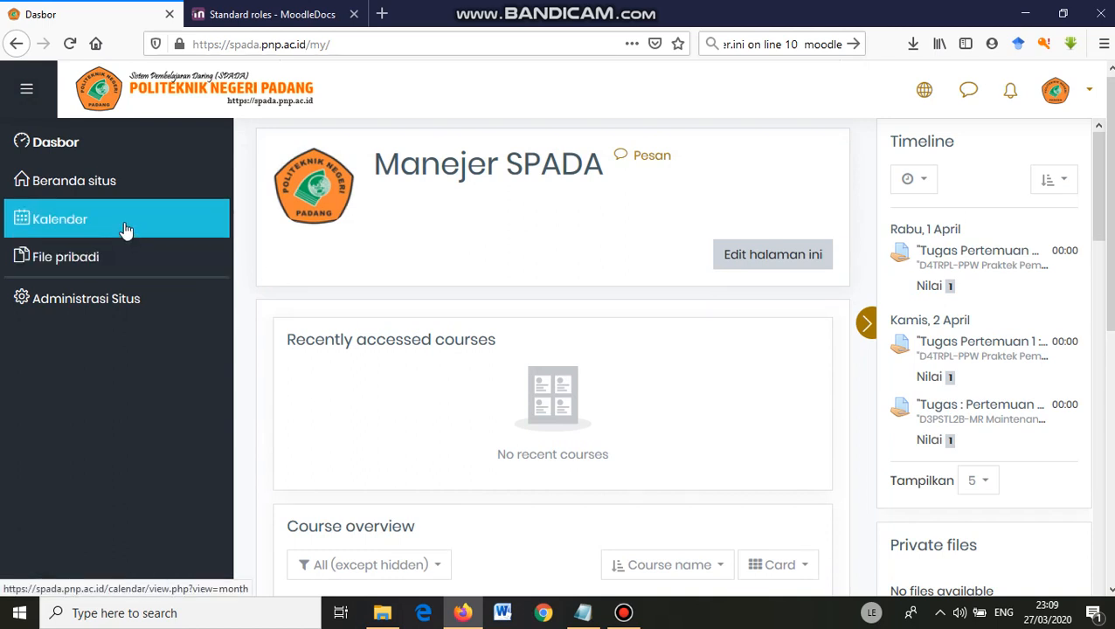
{"action": "left_click", "coordinate": [64, 304]}
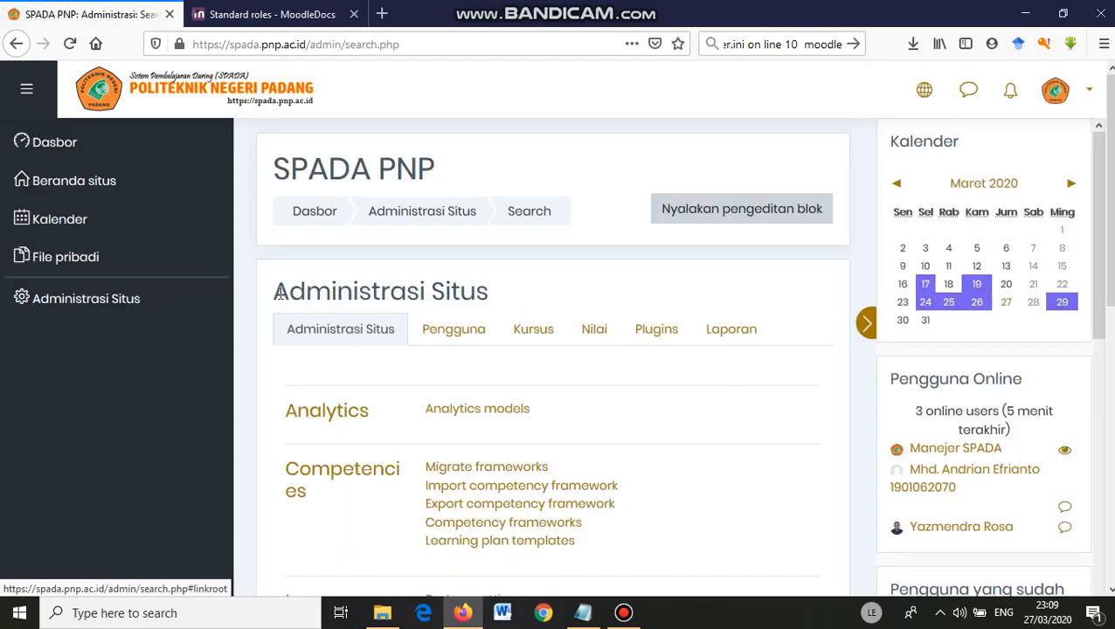
Step: Look over the site administration options and open the Tambah sebuah kategori form from the Kursus settings
{"action": "scroll", "coordinate": [782, 280], "scroll_direction": "down", "scroll_amount": 3}
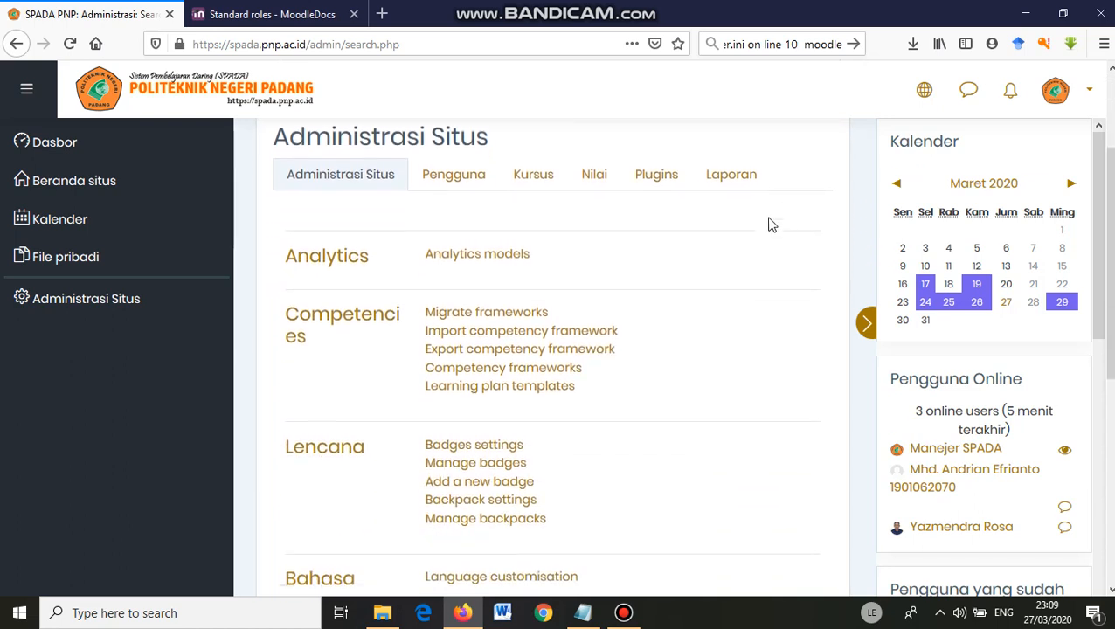
{"action": "scroll", "coordinate": [738, 212], "scroll_direction": "up", "scroll_amount": 2}
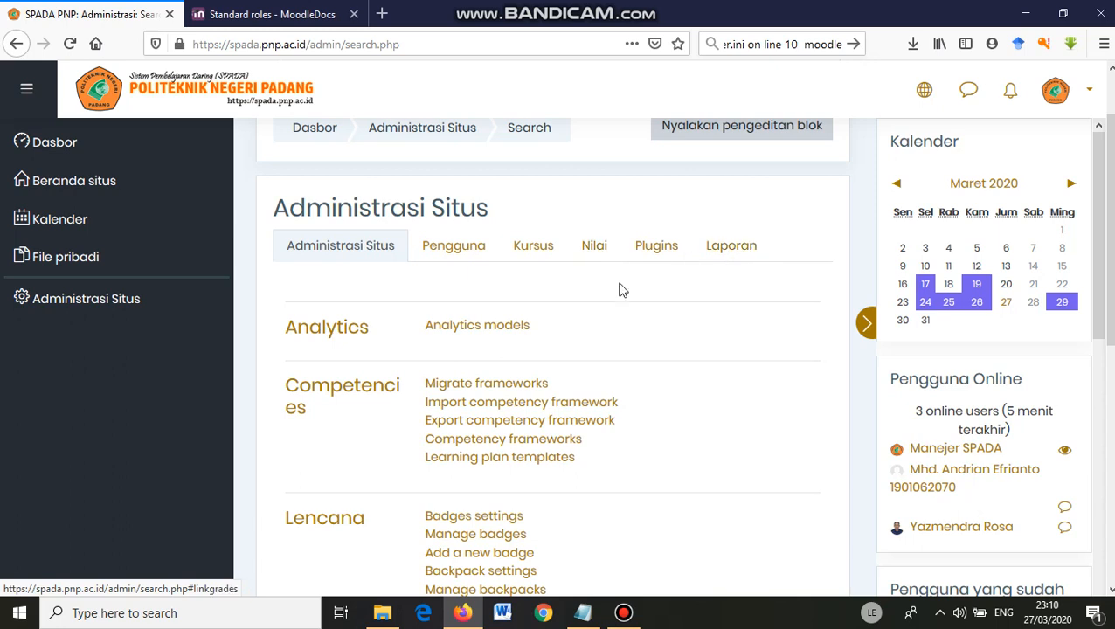
{"action": "scroll", "coordinate": [620, 289], "scroll_direction": "down", "scroll_amount": 1}
{"action": "scroll", "coordinate": [620, 289], "scroll_direction": "down", "scroll_amount": 2}
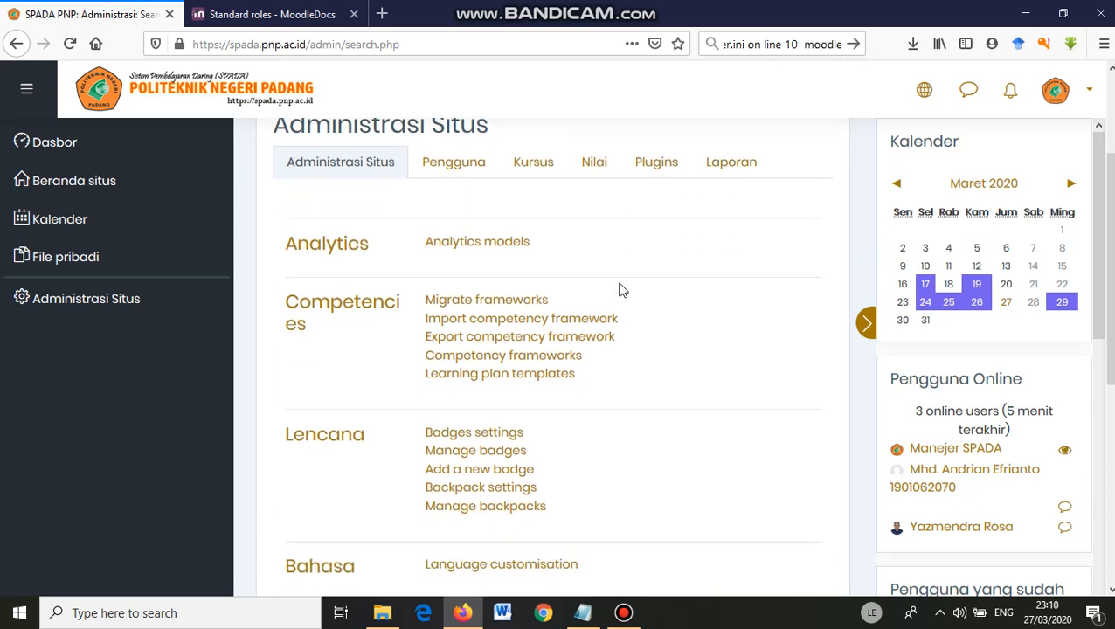
{"action": "scroll", "coordinate": [620, 290], "scroll_direction": "down", "scroll_amount": 3}
{"action": "scroll", "coordinate": [620, 289], "scroll_direction": "up", "scroll_amount": 3}
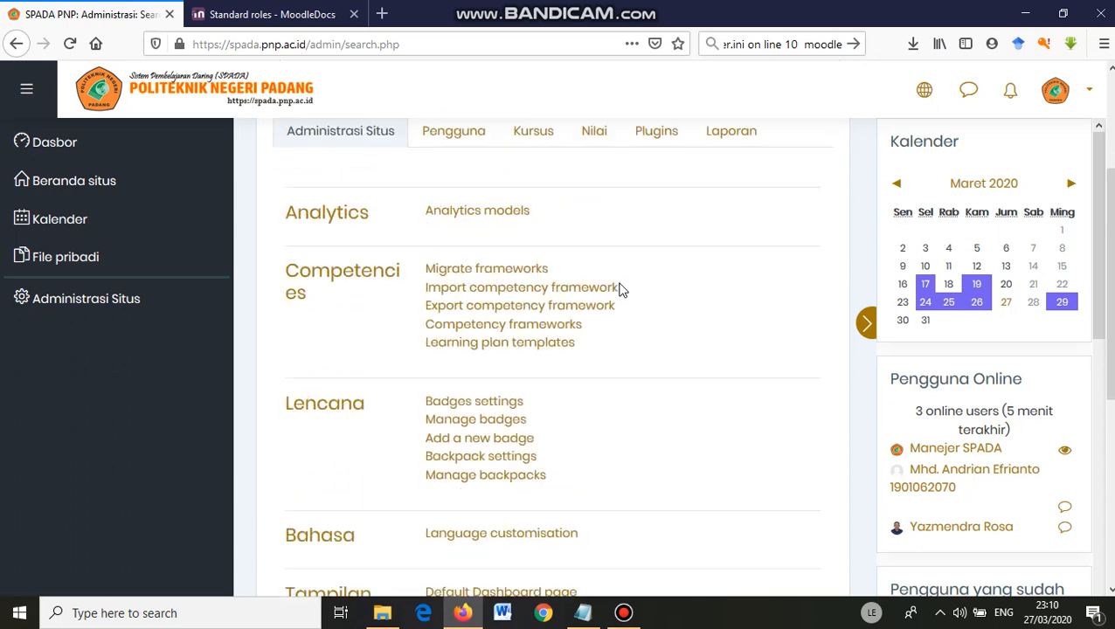
{"action": "scroll", "coordinate": [620, 289], "scroll_direction": "up", "scroll_amount": 4}
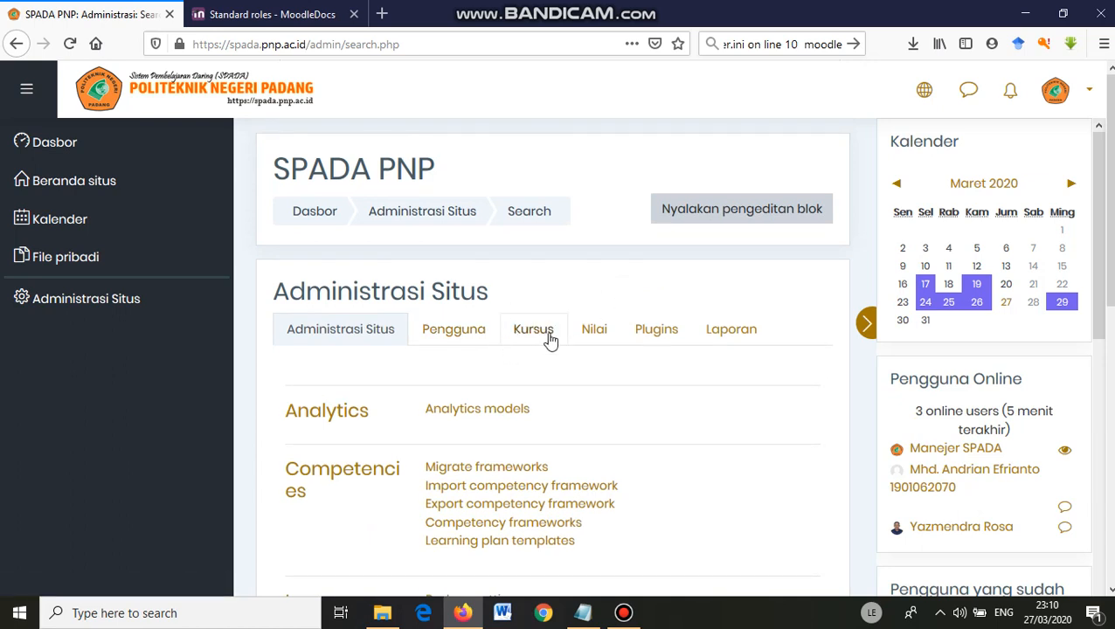
{"action": "left_click", "coordinate": [550, 336]}
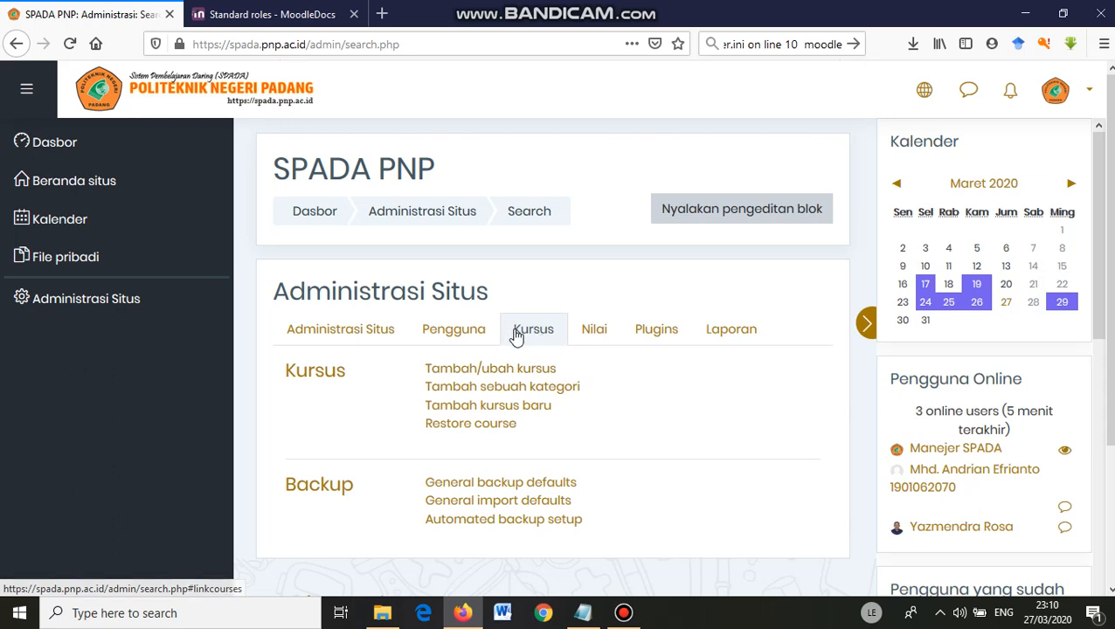
{"action": "left_click", "coordinate": [491, 388]}
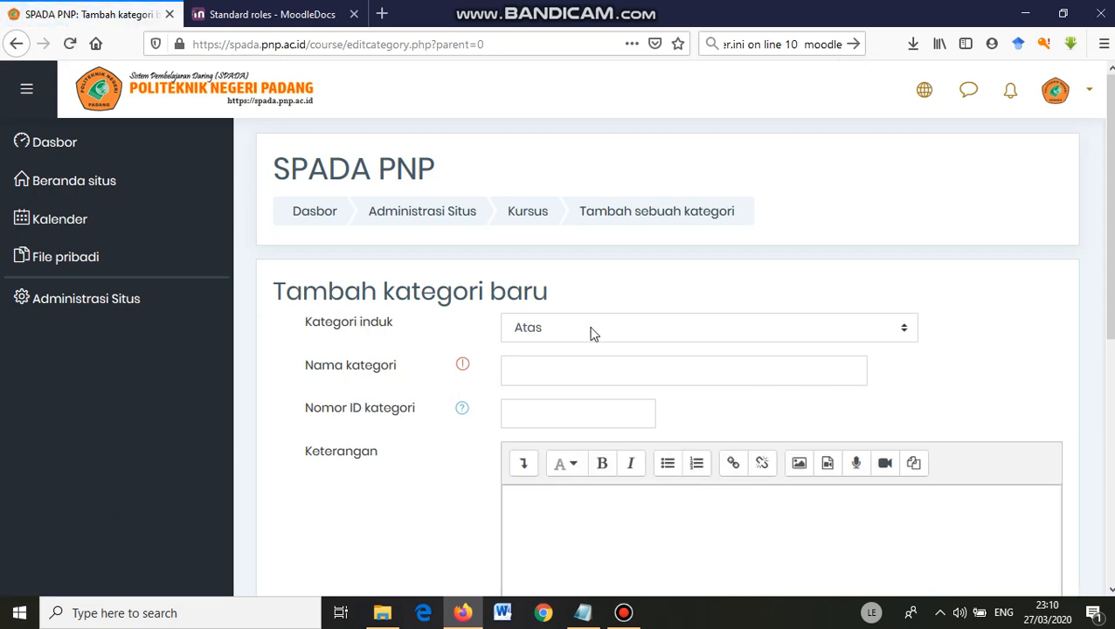
Step: Set the new category's parent to PDD-Tanah Datar and enter Teknik Mesin as its name
{"action": "scroll", "coordinate": [1111, 205], "scroll_direction": "down", "scroll_amount": 2}
{"action": "scroll", "coordinate": [1111, 204], "scroll_direction": "down", "scroll_amount": 1}
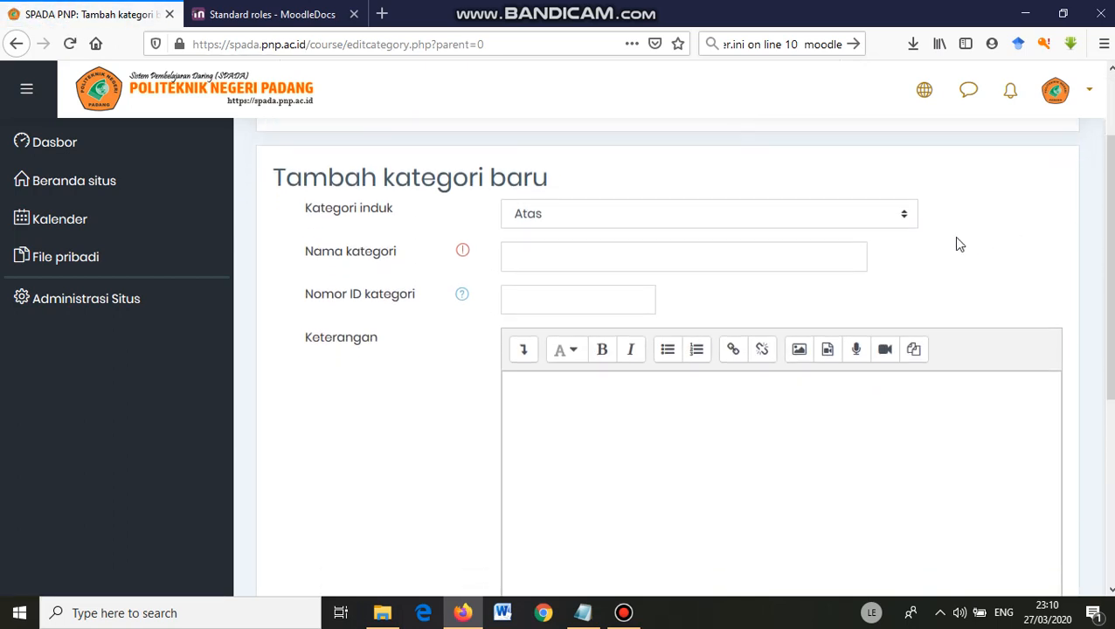
{"action": "left_click", "coordinate": [901, 214]}
{"action": "scroll", "coordinate": [804, 313], "scroll_direction": "down", "scroll_amount": 4}
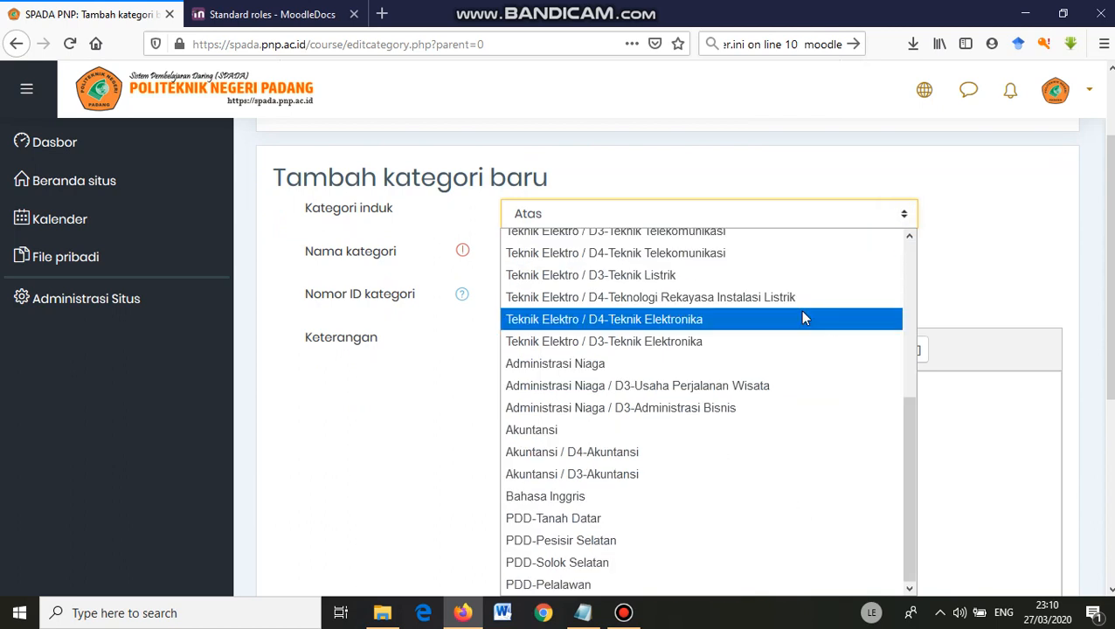
{"action": "left_click", "coordinate": [531, 522]}
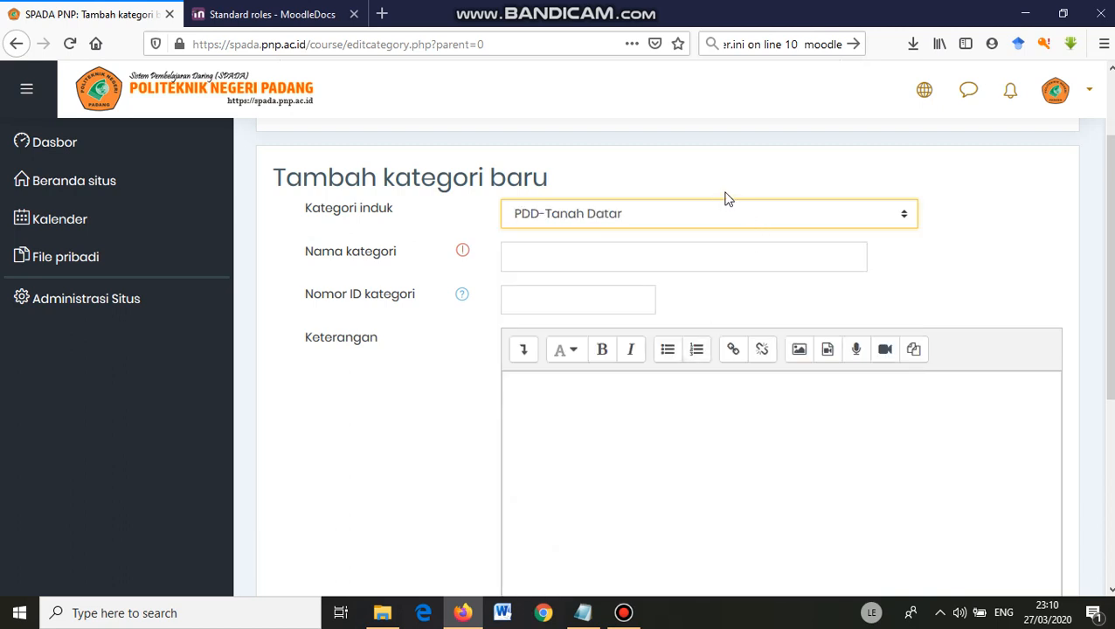
{"action": "left_click", "coordinate": [640, 262]}
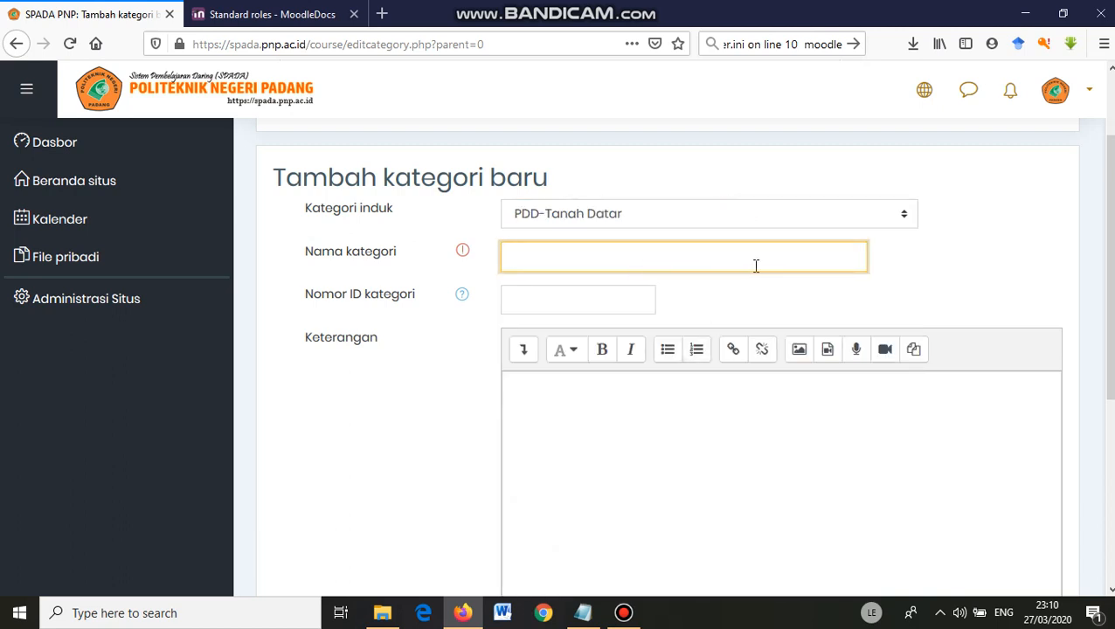
{"action": "type", "text": "Teknik Mesin"}
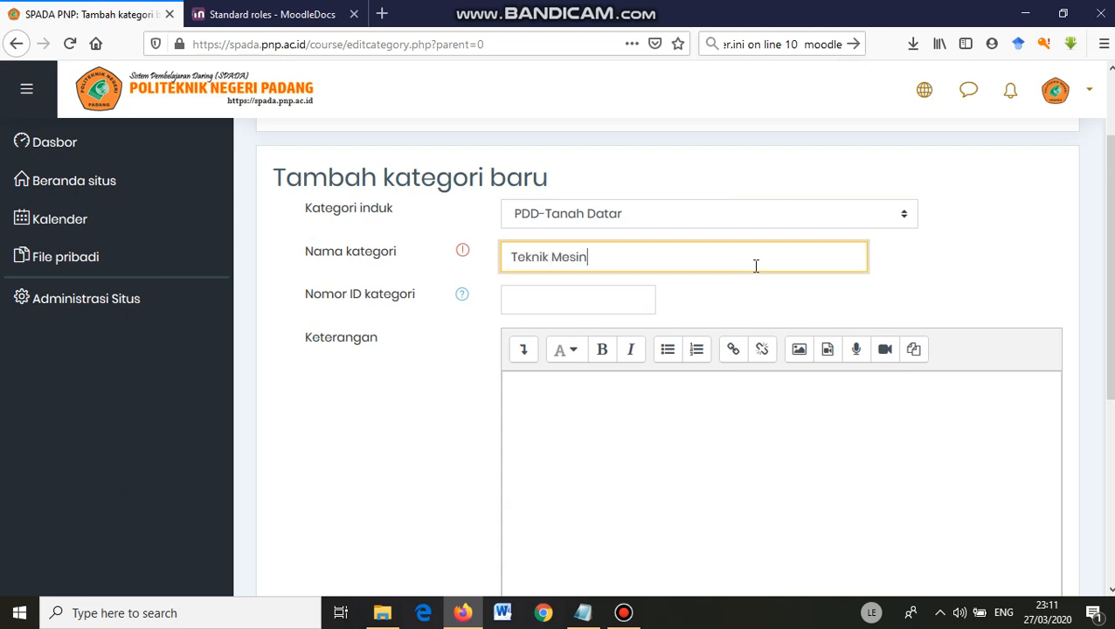
Step: Leave the ID number and description empty and create the Teknik Mesin category under PDD-Tanah Datar
{"action": "left_click", "coordinate": [704, 466]}
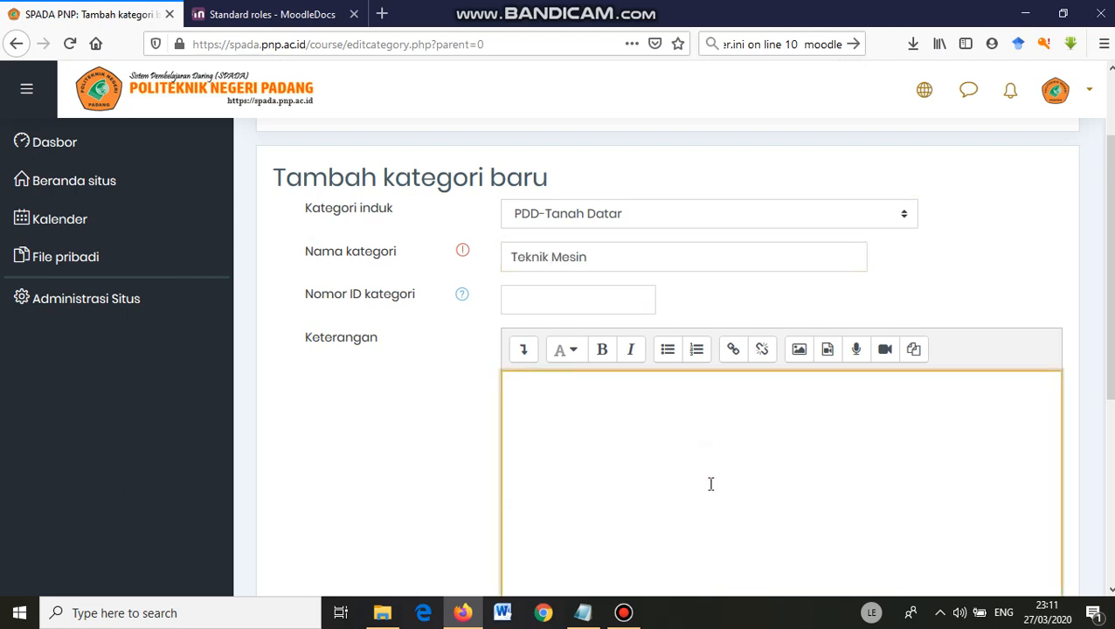
{"action": "scroll", "coordinate": [709, 485], "scroll_direction": "down", "scroll_amount": 5}
{"action": "scroll", "coordinate": [622, 284], "scroll_direction": "up", "scroll_amount": 5}
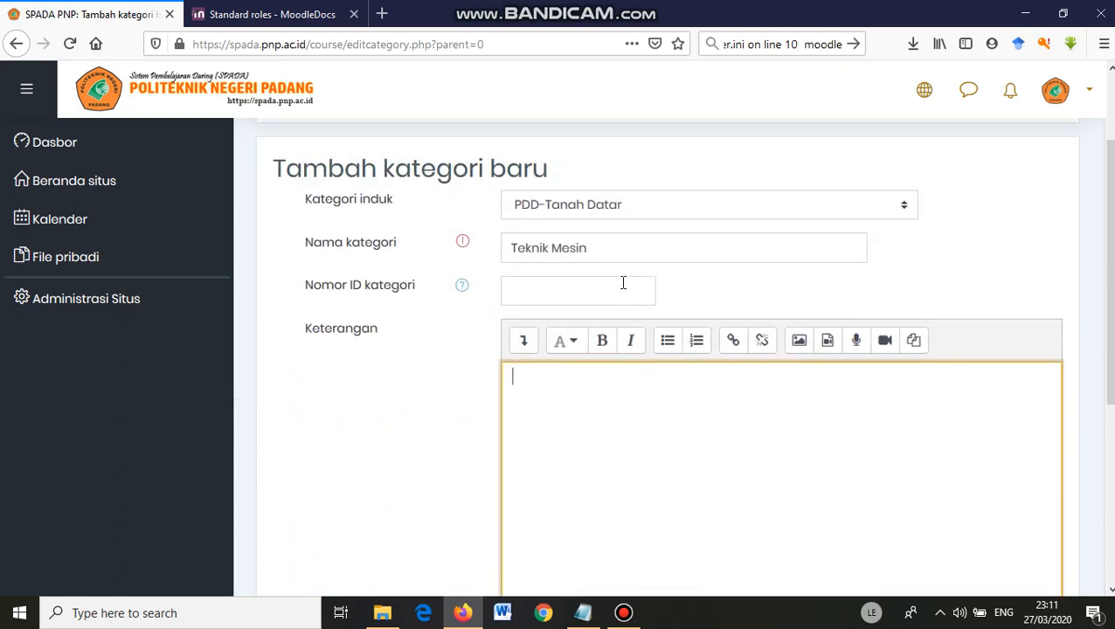
{"action": "scroll", "coordinate": [589, 362], "scroll_direction": "down", "scroll_amount": 5}
{"action": "left_click", "coordinate": [557, 328]}
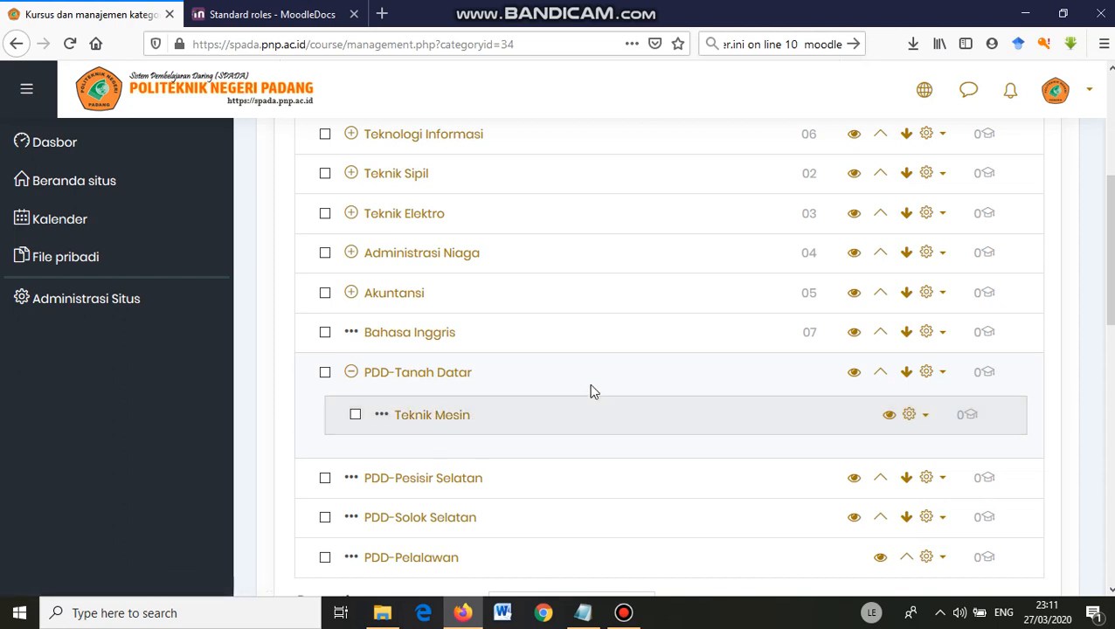
Step: Start a new subcategory under PDD-Tanah Datar / Teknik Mesin and name it D2-Teknik Mesin
{"action": "left_click", "coordinate": [415, 416]}
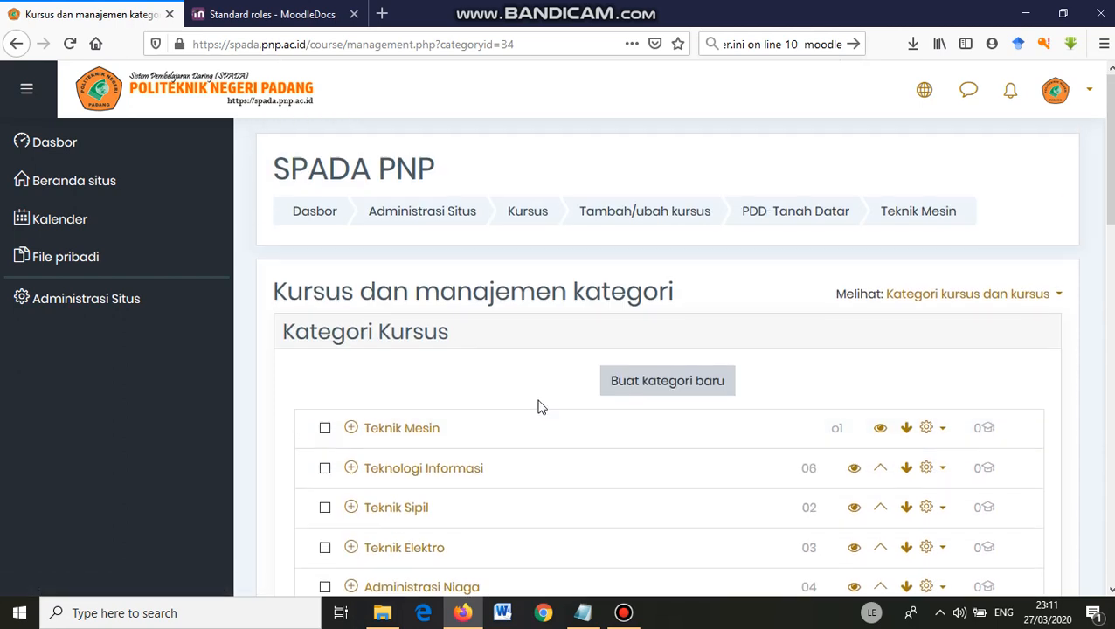
{"action": "left_click", "coordinate": [685, 385]}
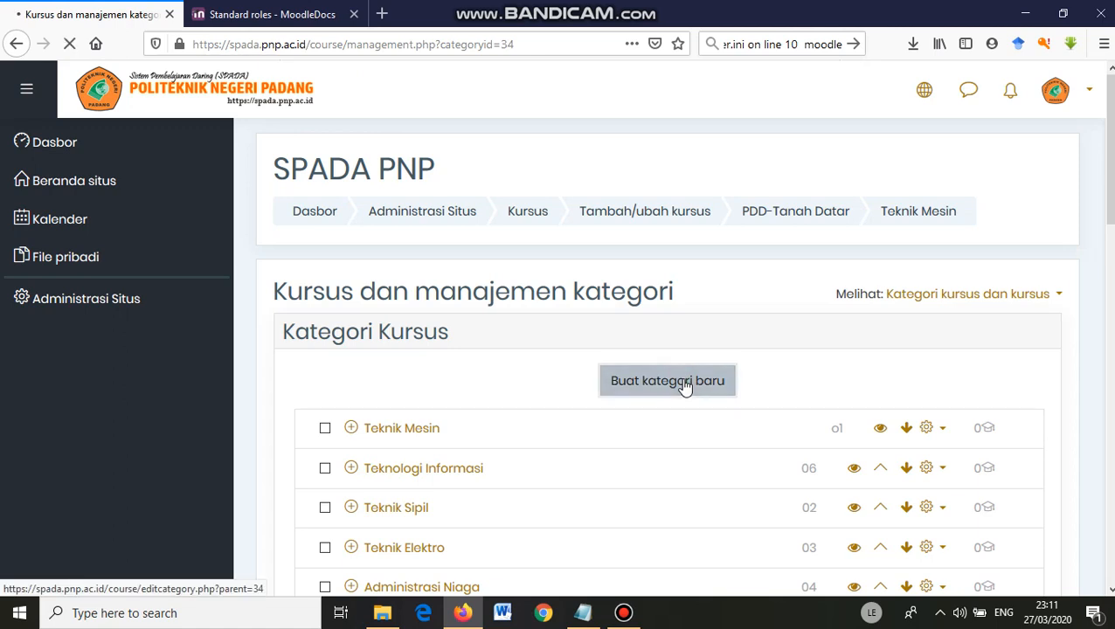
{"action": "scroll", "coordinate": [639, 368], "scroll_direction": "down", "scroll_amount": 2}
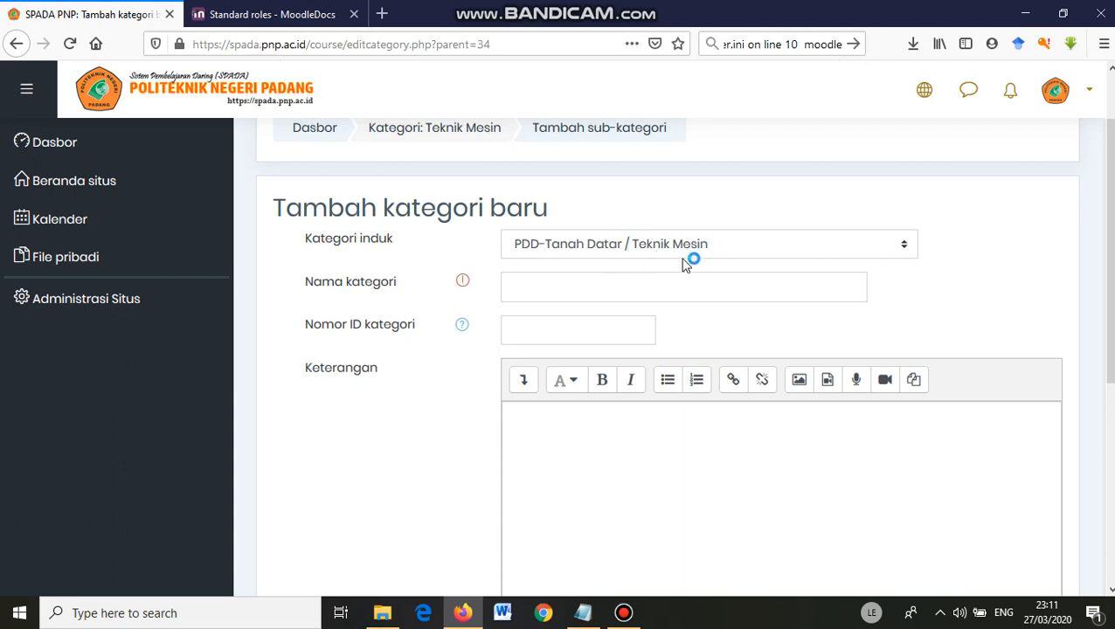
{"action": "left_click", "coordinate": [532, 291]}
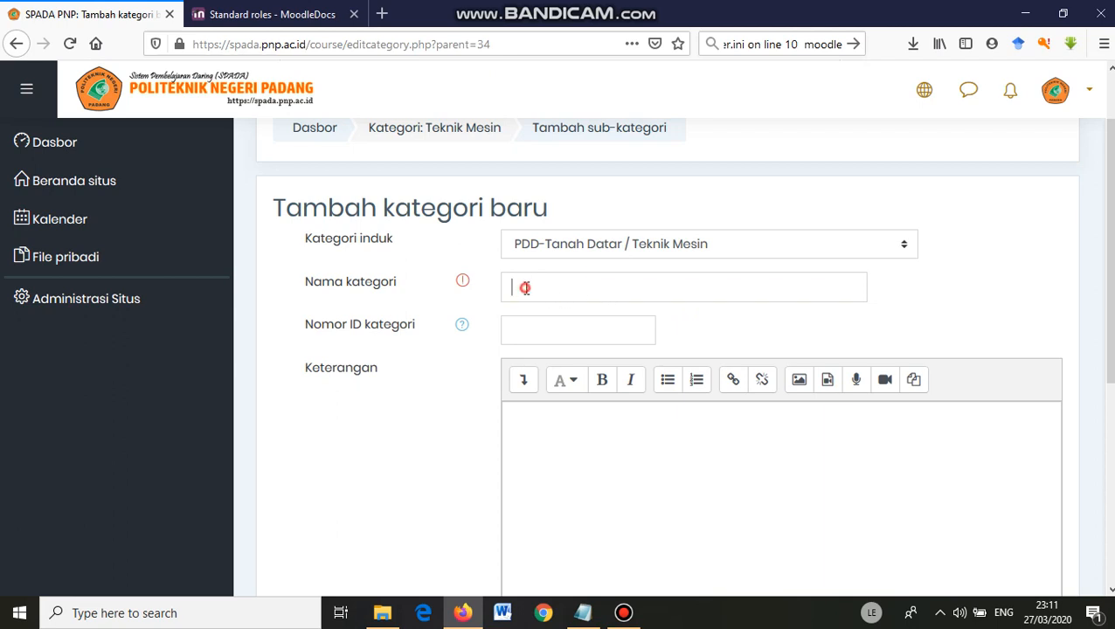
{"action": "left_click", "coordinate": [662, 325]}
{"action": "left_click", "coordinate": [669, 285]}
{"action": "type", "text": "D2"}
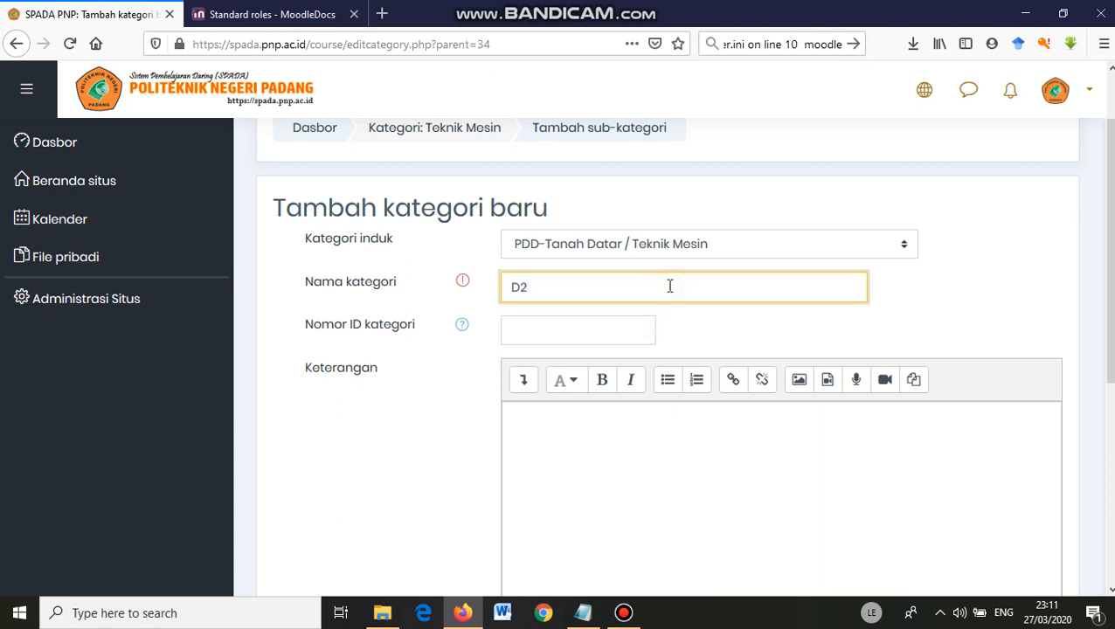
{"action": "type", "text": "-Teknik Mesin"}
Step: Enter the description "Berikut adalah matakuliah online di Prodi Teknik Mesin" and create the D2-Teknik Mesin category
{"action": "left_click", "coordinate": [613, 447]}
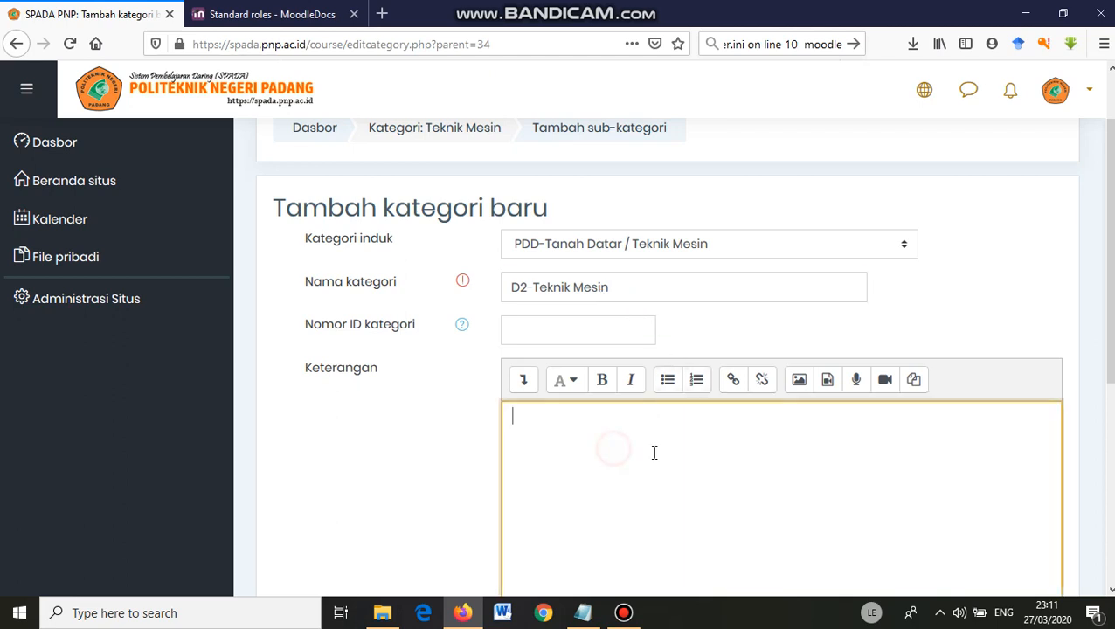
{"action": "type", "text": "Berikut adalah mata"}
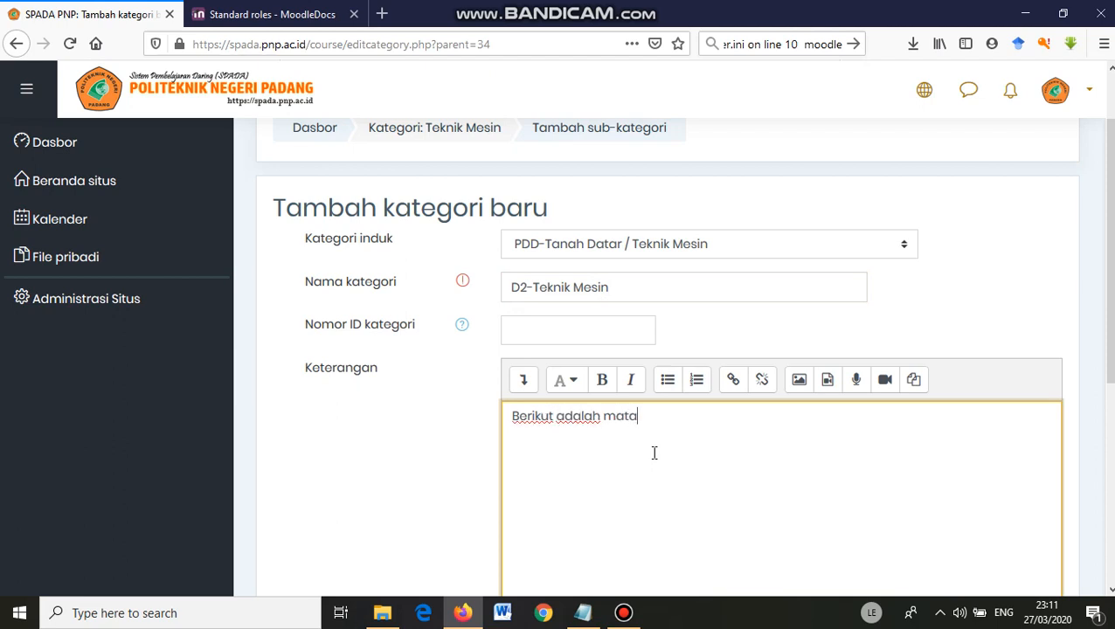
{"action": "type", "text": "kui"}
{"action": "type", "text": "iah online "}
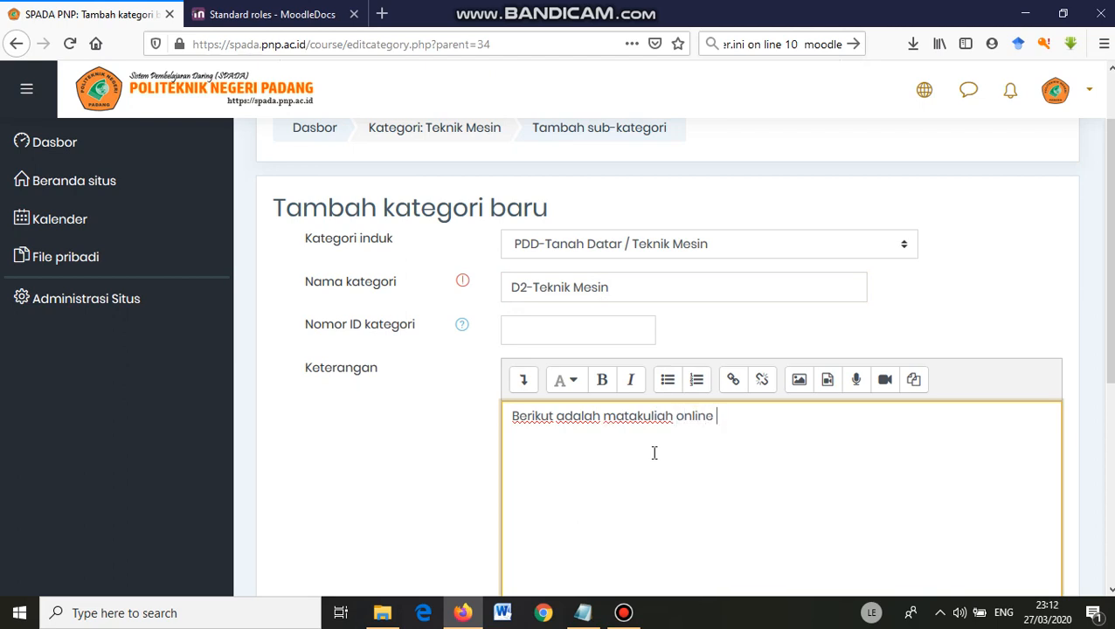
{"action": "type", "text": "di Prodi Tekni"}
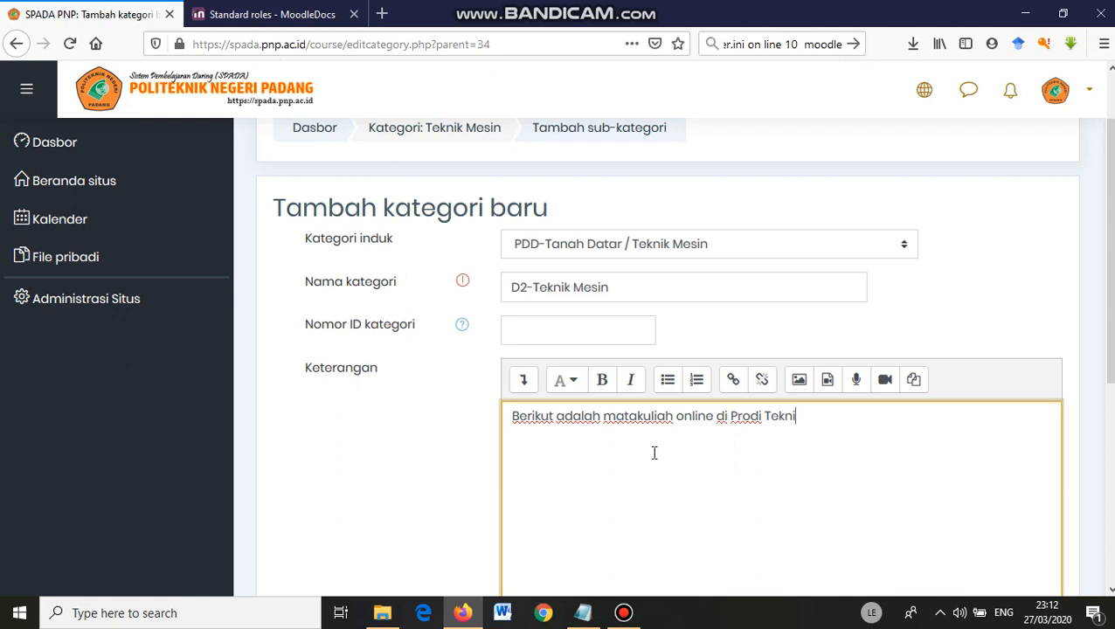
{"action": "type", "text": "k Mesin"}
{"action": "scroll", "coordinate": [594, 440], "scroll_direction": "down", "scroll_amount": 3}
{"action": "left_click", "coordinate": [600, 441]}
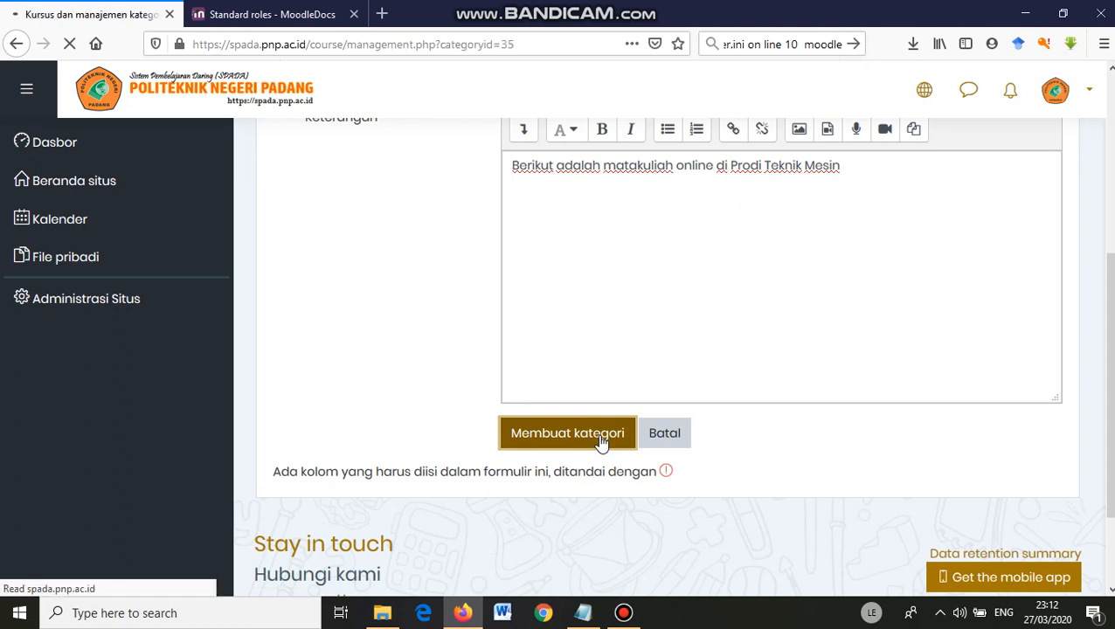
Step: Check D2-Teknik Mesin in the category list and open Tambah/ubah kursus from the site administration's Kursus settings
{"action": "scroll", "coordinate": [610, 428], "scroll_direction": "down", "scroll_amount": 6}
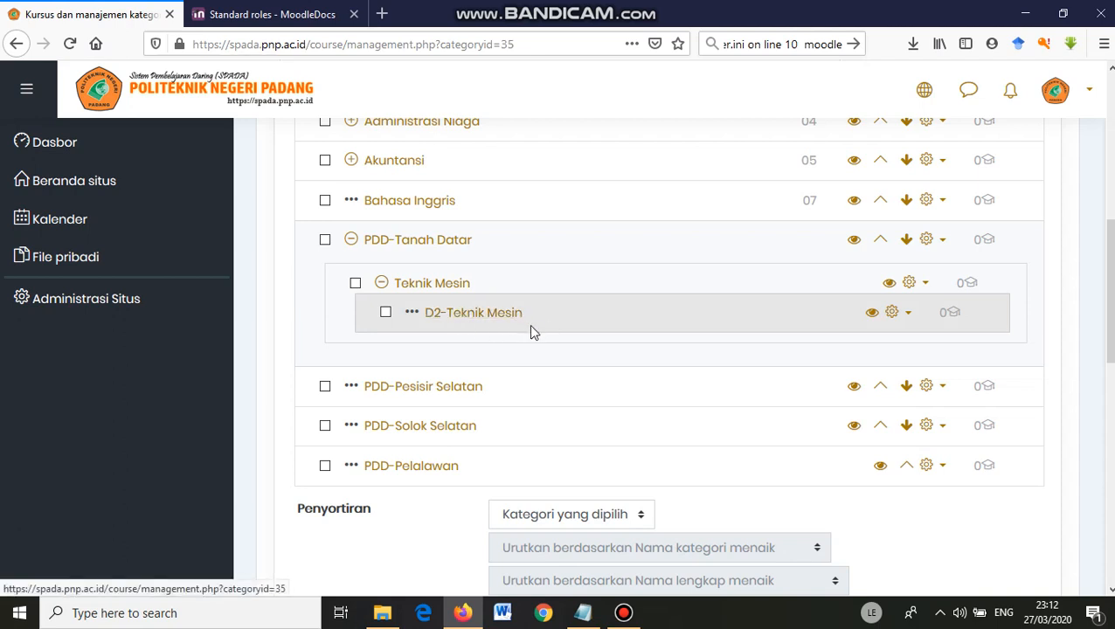
{"action": "scroll", "coordinate": [581, 323], "scroll_direction": "down", "scroll_amount": 4}
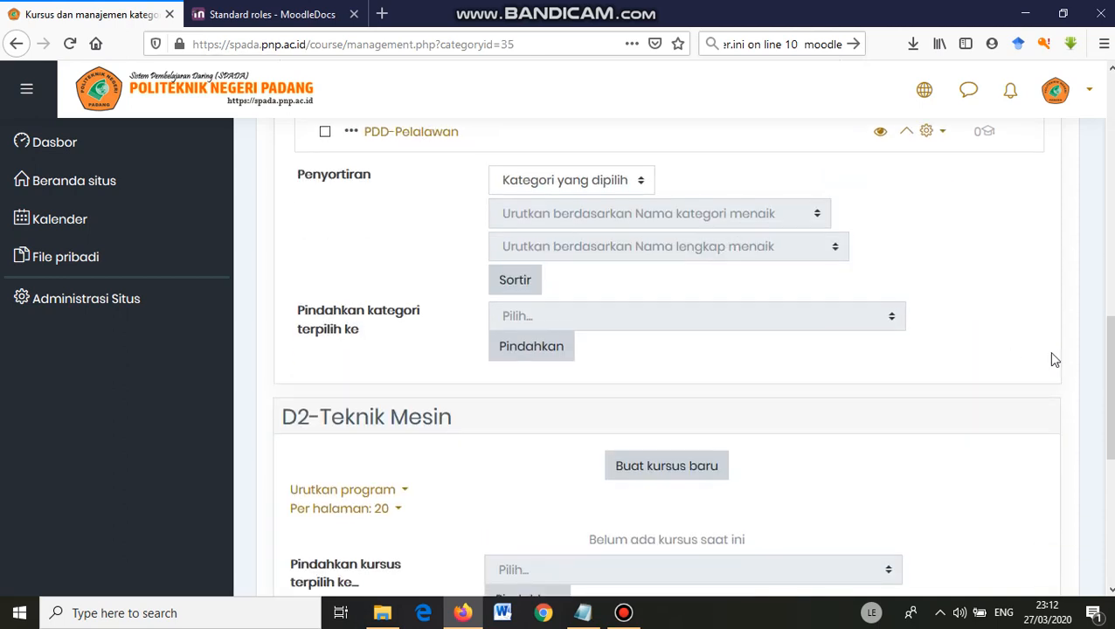
{"action": "scroll", "coordinate": [682, 310], "scroll_direction": "down", "scroll_amount": 2}
{"action": "scroll", "coordinate": [662, 296], "scroll_direction": "up", "scroll_amount": 2}
{"action": "scroll", "coordinate": [663, 296], "scroll_direction": "down", "scroll_amount": 1}
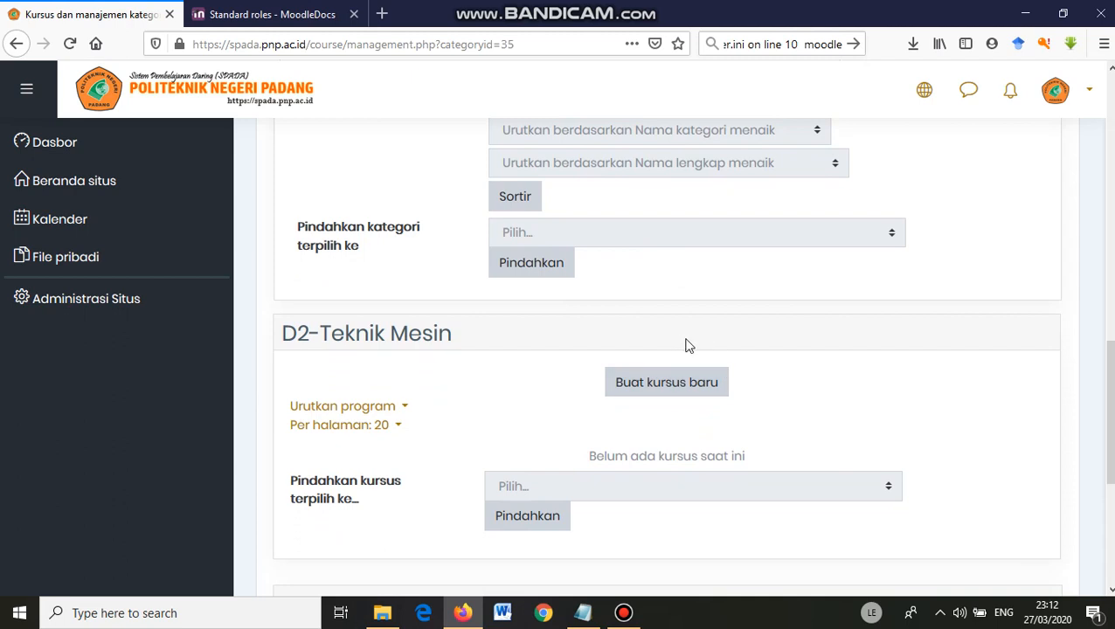
{"action": "left_click", "coordinate": [87, 301]}
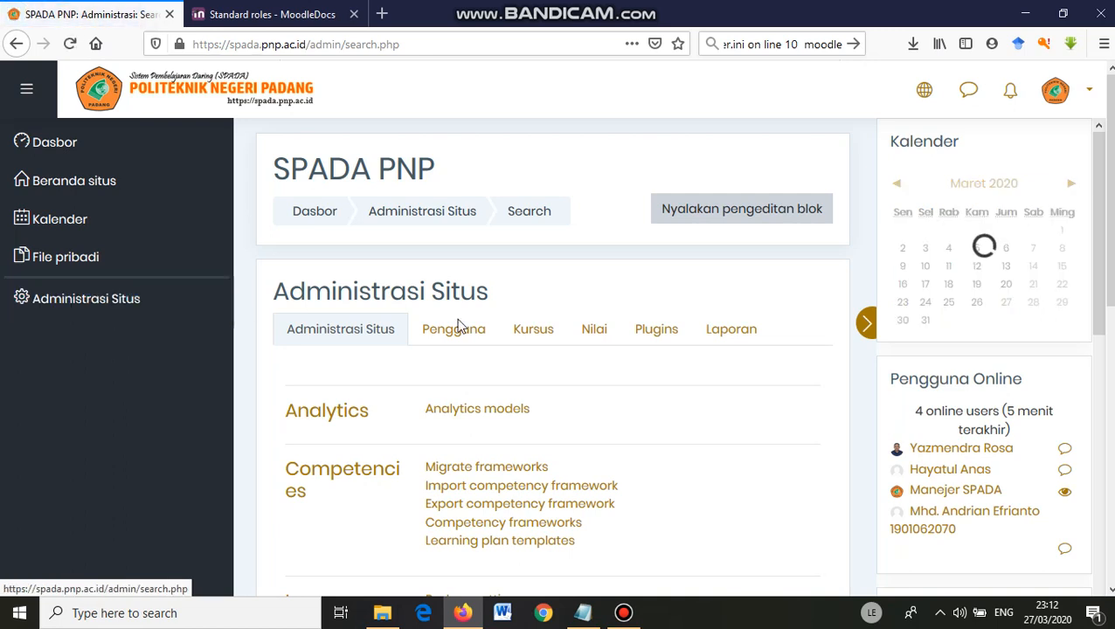
{"action": "left_click", "coordinate": [541, 335]}
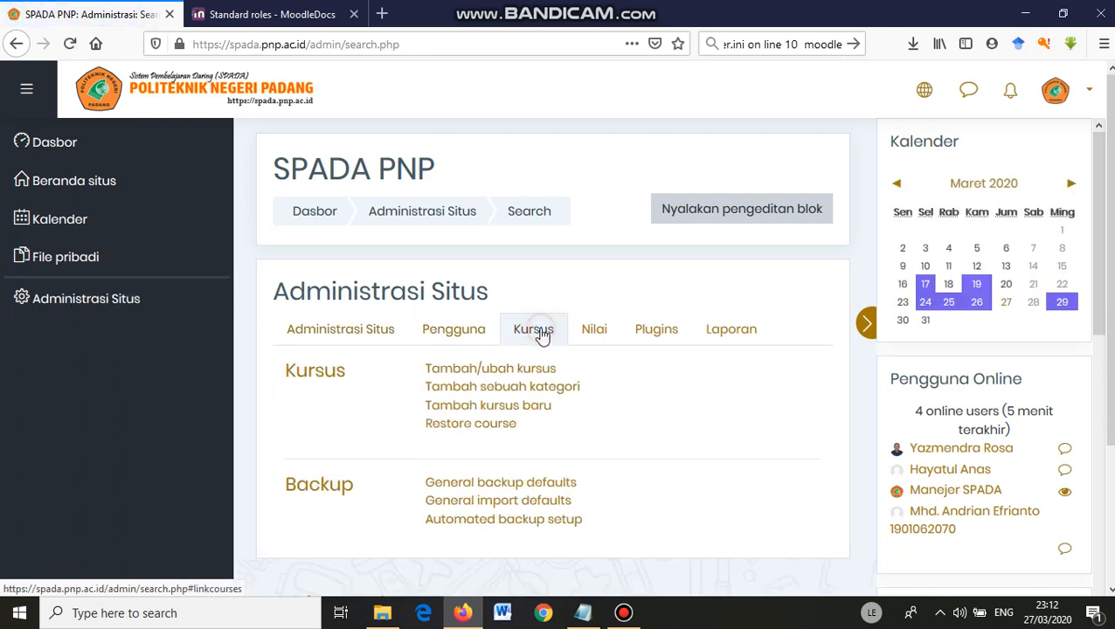
{"action": "left_click", "coordinate": [498, 371]}
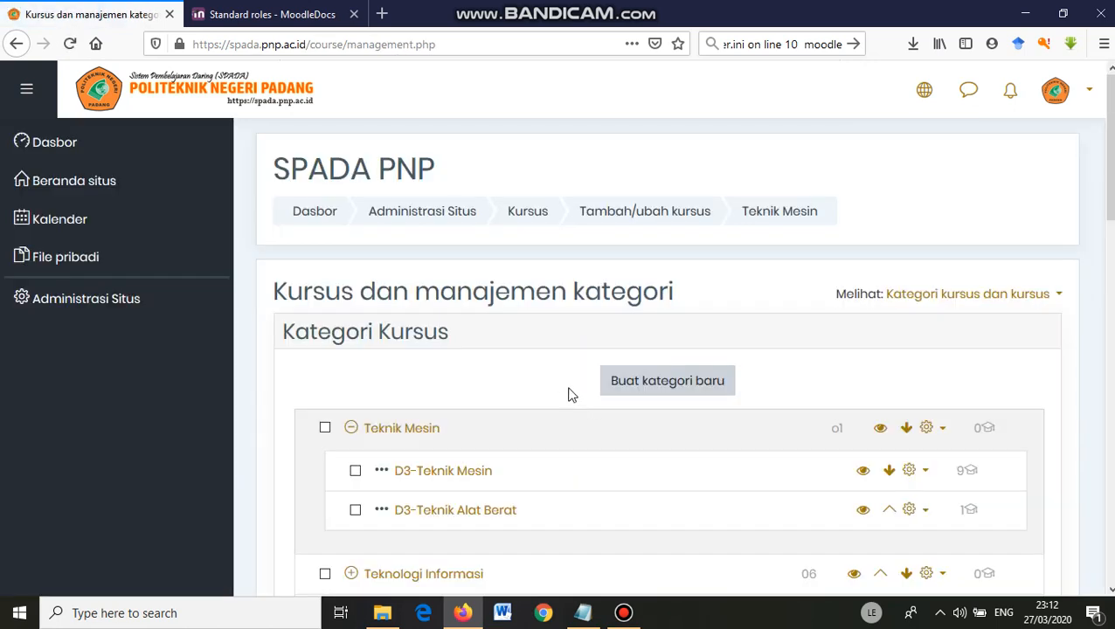
Step: Review the course categories and start a new course from the Teknik Mesin section of the management page
{"action": "scroll", "coordinate": [569, 395], "scroll_direction": "down", "scroll_amount": 2}
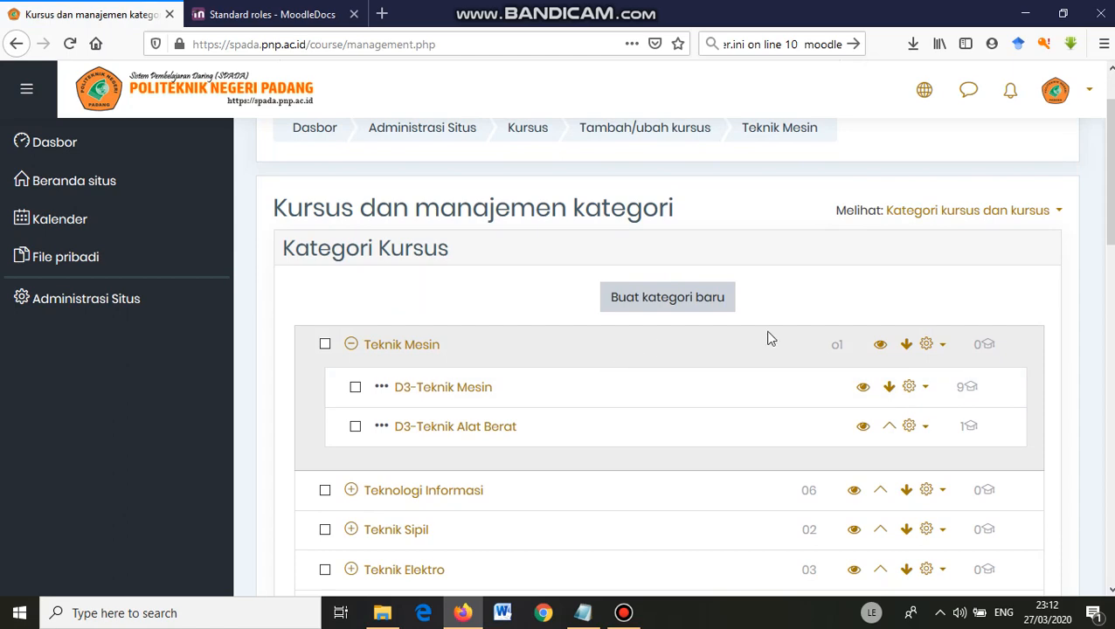
{"action": "scroll", "coordinate": [760, 335], "scroll_direction": "down", "scroll_amount": 4}
{"action": "scroll", "coordinate": [744, 331], "scroll_direction": "up", "scroll_amount": 2}
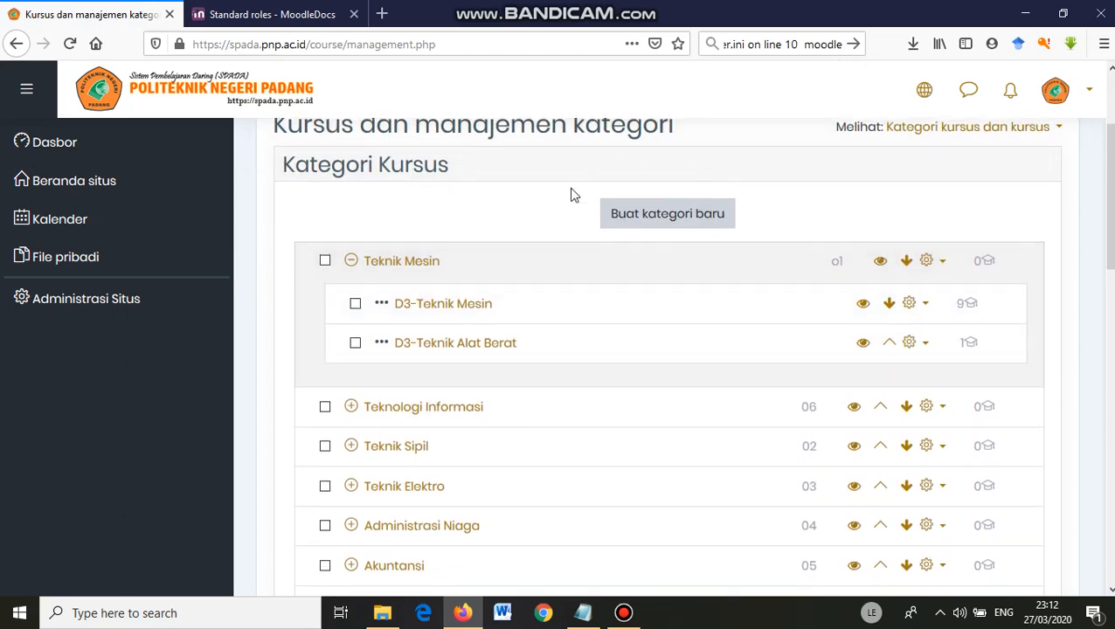
{"action": "scroll", "coordinate": [655, 299], "scroll_direction": "down", "scroll_amount": 15}
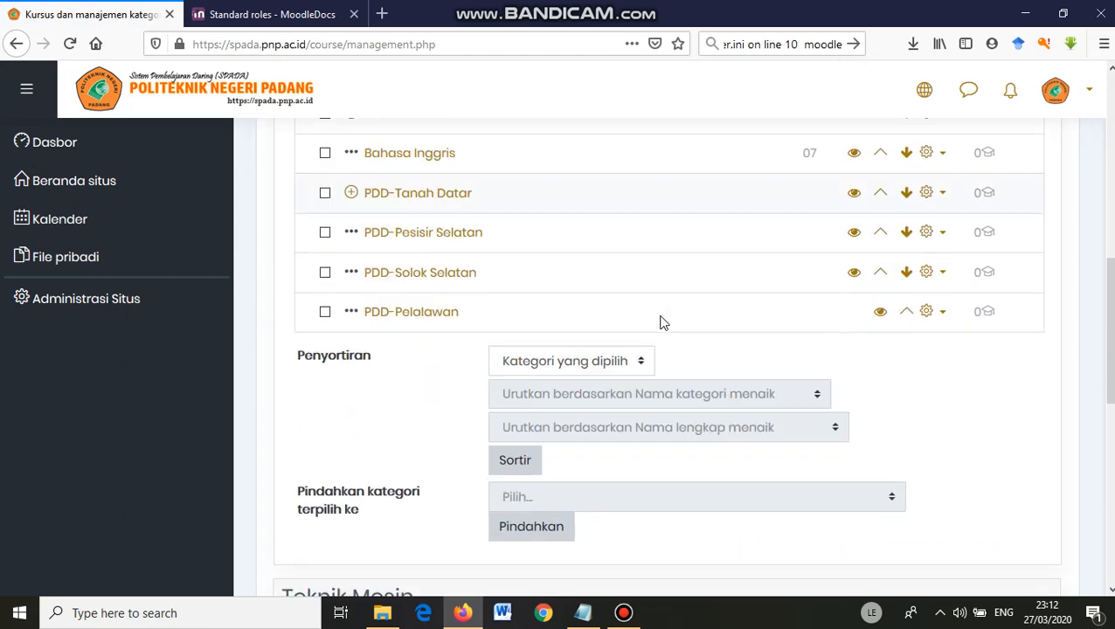
{"action": "scroll", "coordinate": [657, 316], "scroll_direction": "up", "scroll_amount": 3}
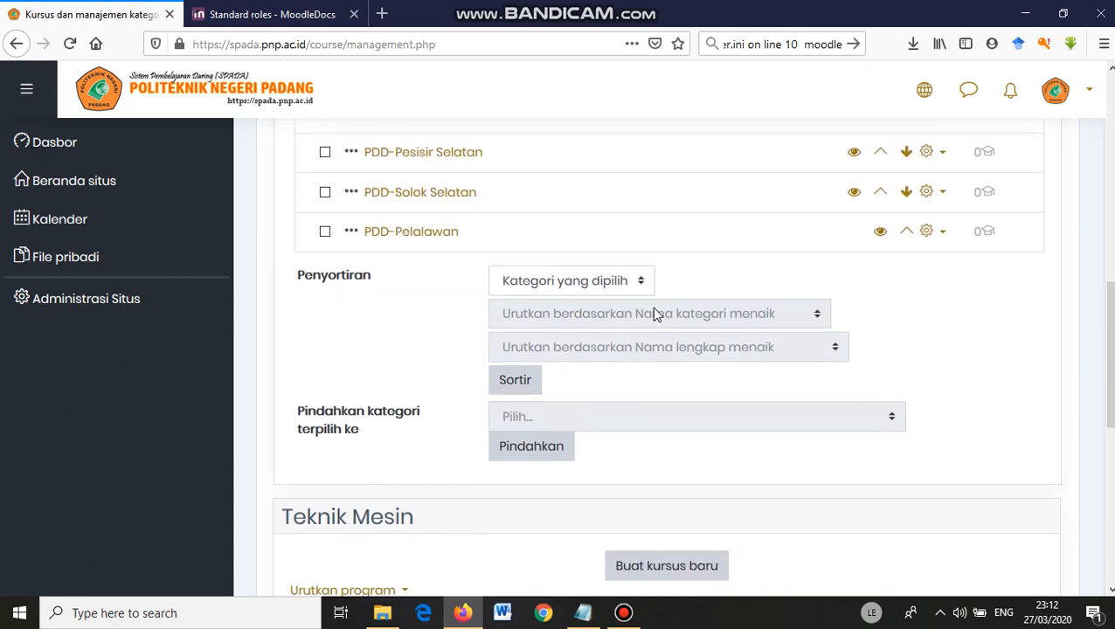
{"action": "scroll", "coordinate": [651, 307], "scroll_direction": "down", "scroll_amount": 7}
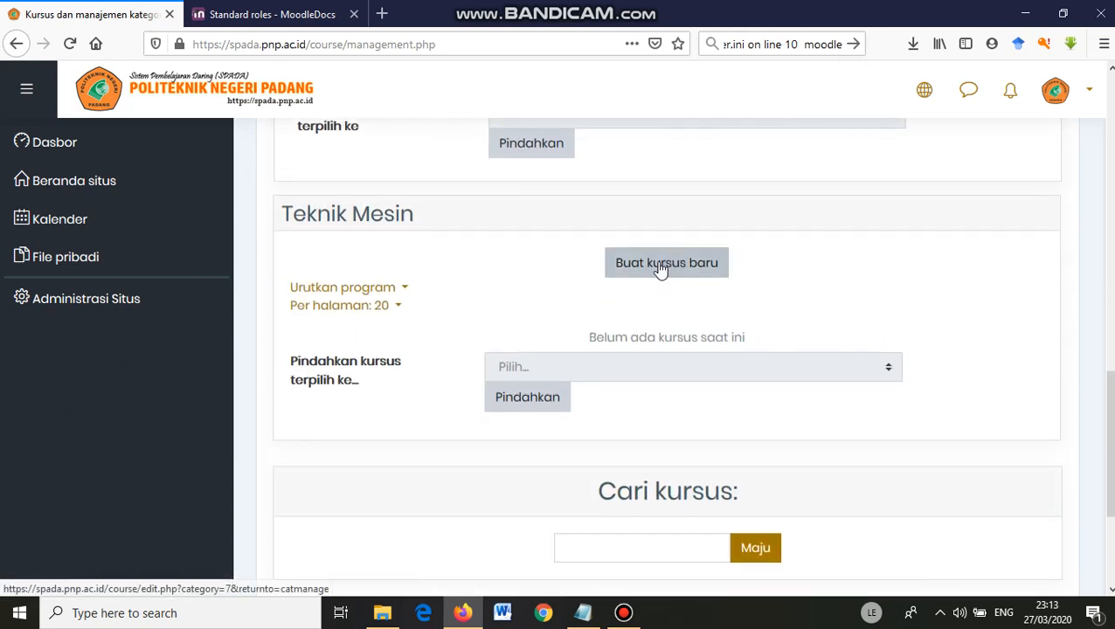
{"action": "scroll", "coordinate": [687, 276], "scroll_direction": "up", "scroll_amount": 18}
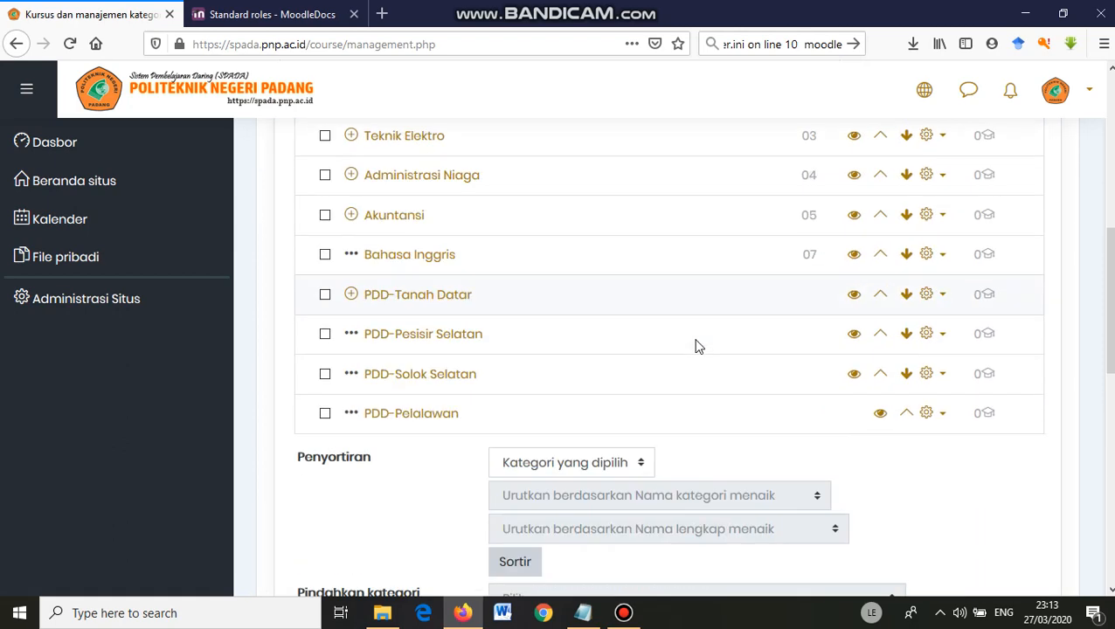
{"action": "scroll", "coordinate": [694, 332], "scroll_direction": "down", "scroll_amount": 18}
{"action": "left_click", "coordinate": [653, 433]}
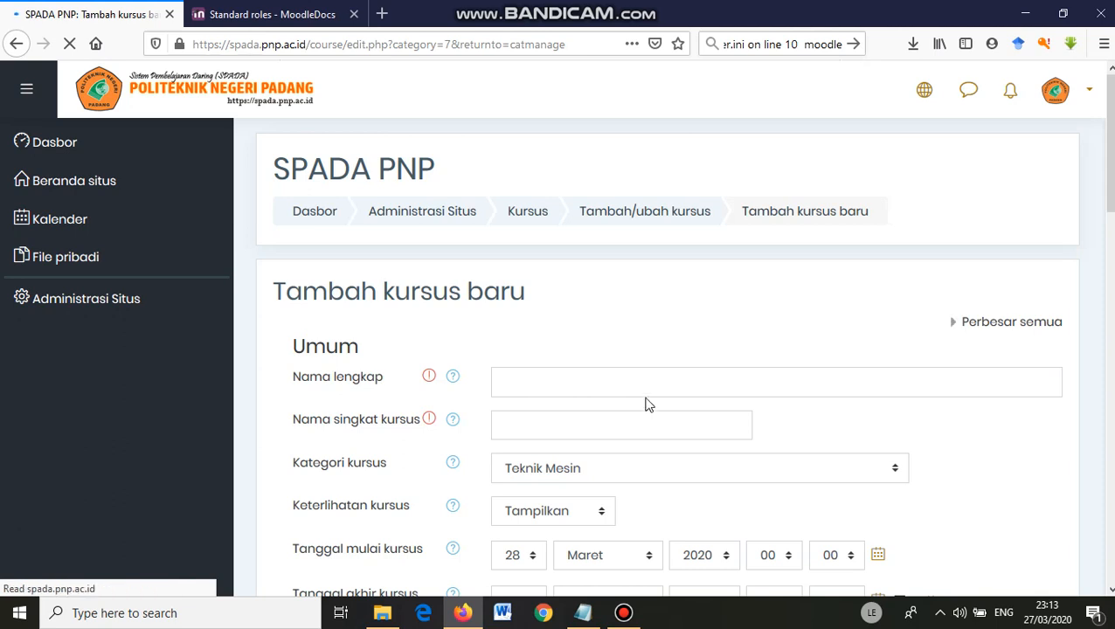
Step: Set the new course's category to PDD-Tanah Datar / Teknik Mesin / D2-Teknik Mesin
{"action": "scroll", "coordinate": [648, 403], "scroll_direction": "down", "scroll_amount": 2}
{"action": "left_click", "coordinate": [599, 304]}
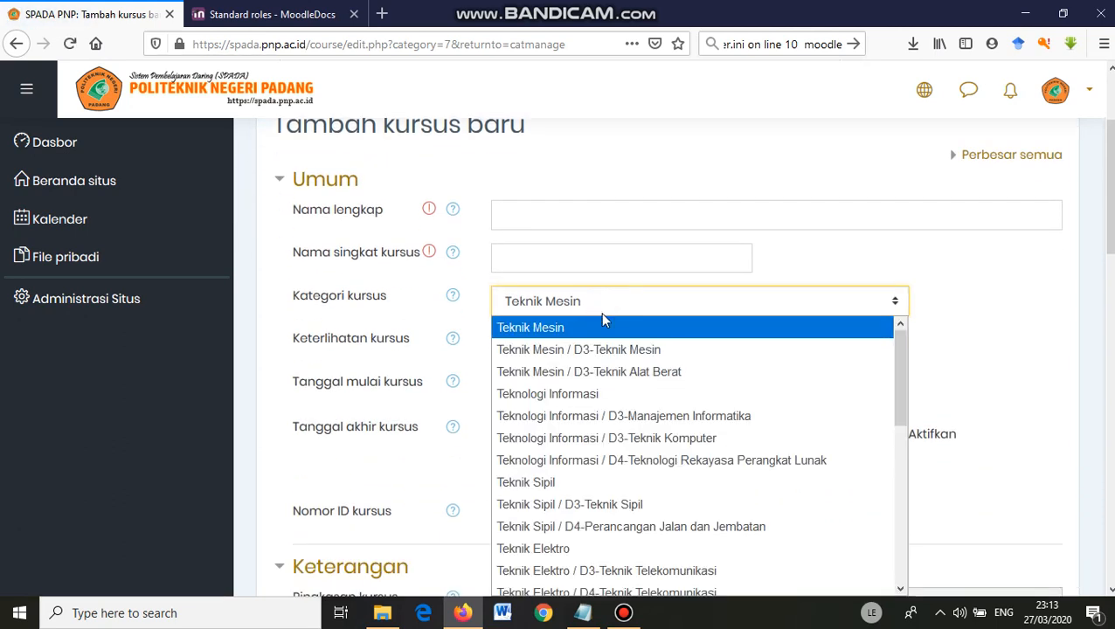
{"action": "scroll", "coordinate": [615, 381], "scroll_direction": "down", "scroll_amount": 1}
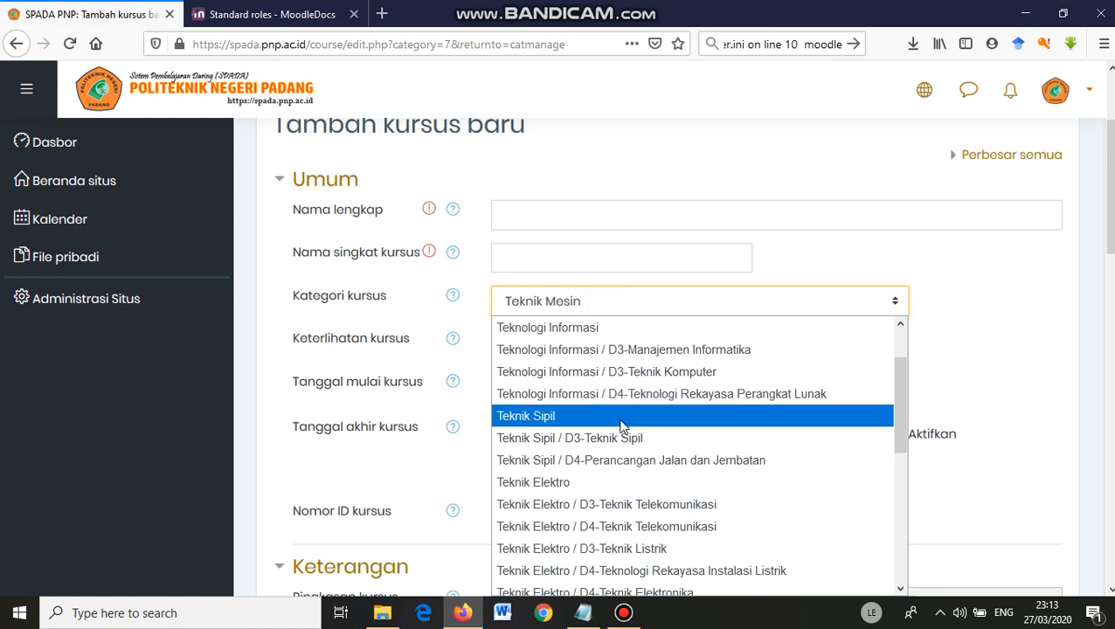
{"action": "scroll", "coordinate": [619, 425], "scroll_direction": "down", "scroll_amount": 5}
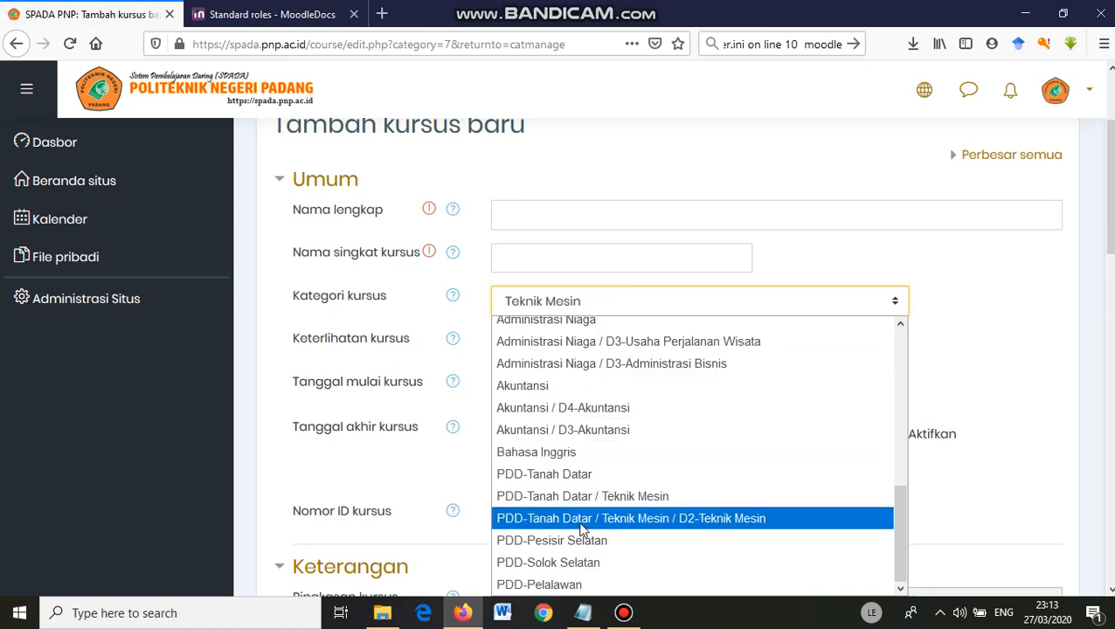
{"action": "left_click", "coordinate": [735, 519]}
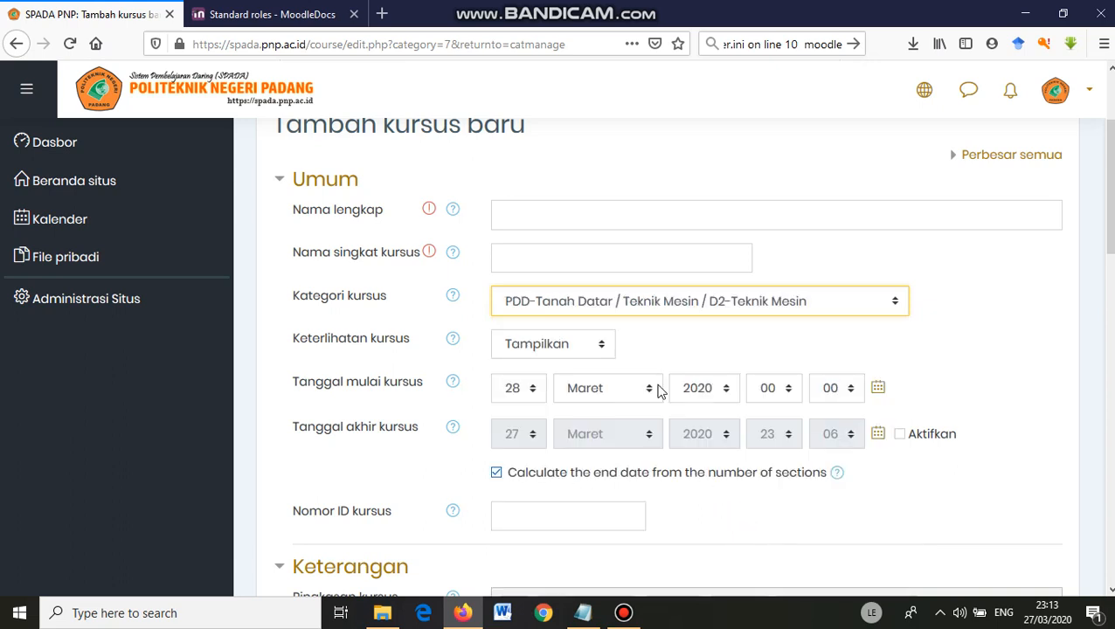
Step: Enter Pengantar Pengelasan as the course's full name and a short name starting with D2 and ending in PP
{"action": "left_click", "coordinate": [516, 215]}
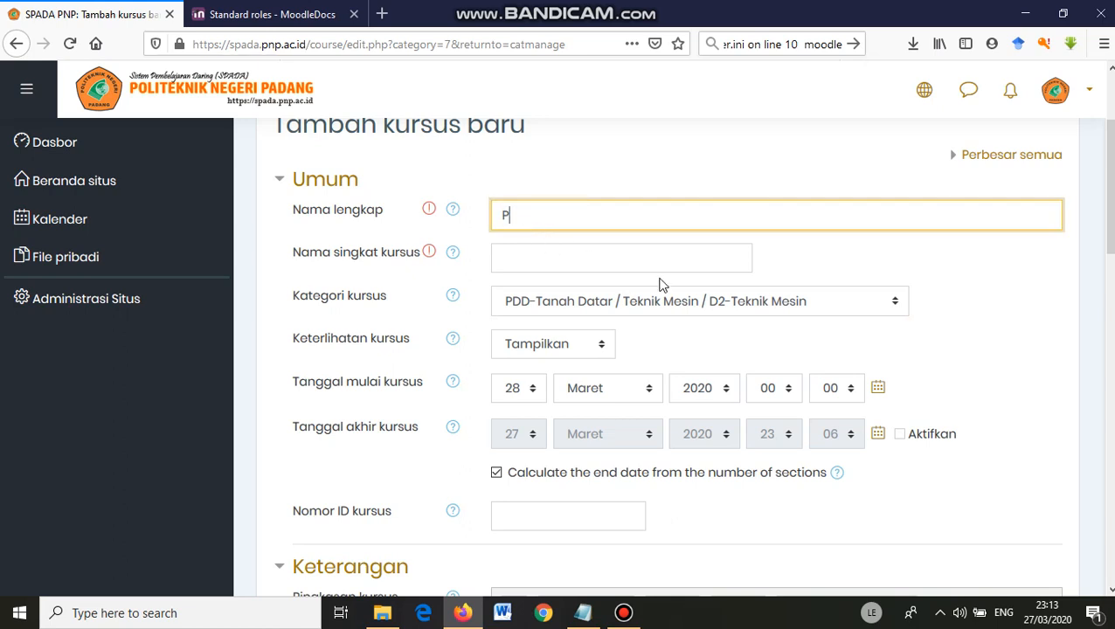
{"action": "type", "text": "Pengantar Pengelas"}
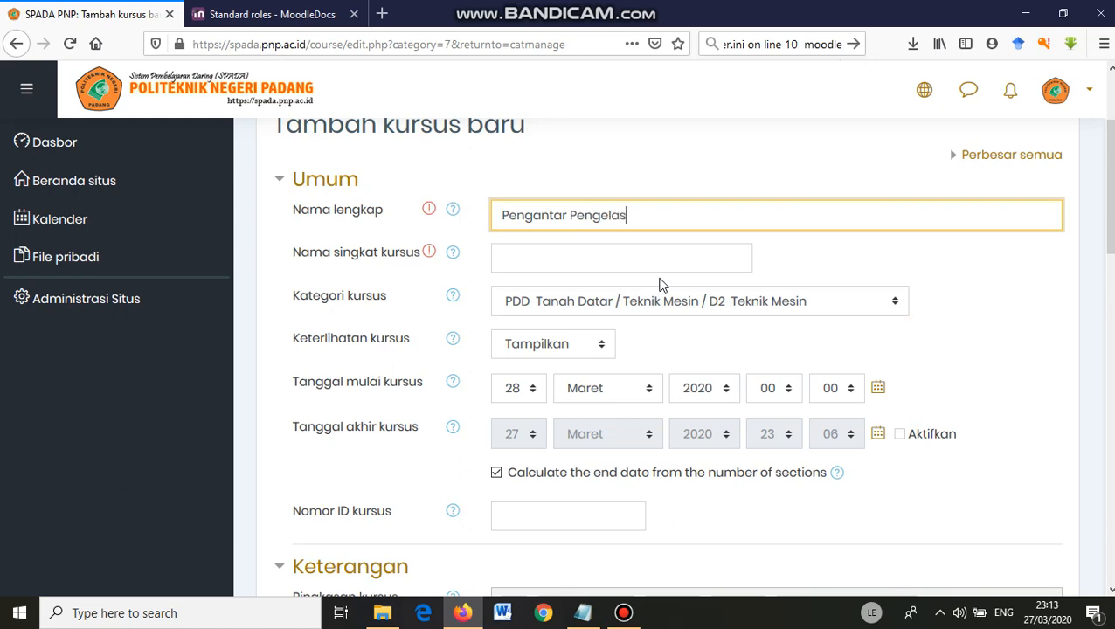
{"action": "type", "text": "an"}
{"action": "left_click", "coordinate": [530, 260]}
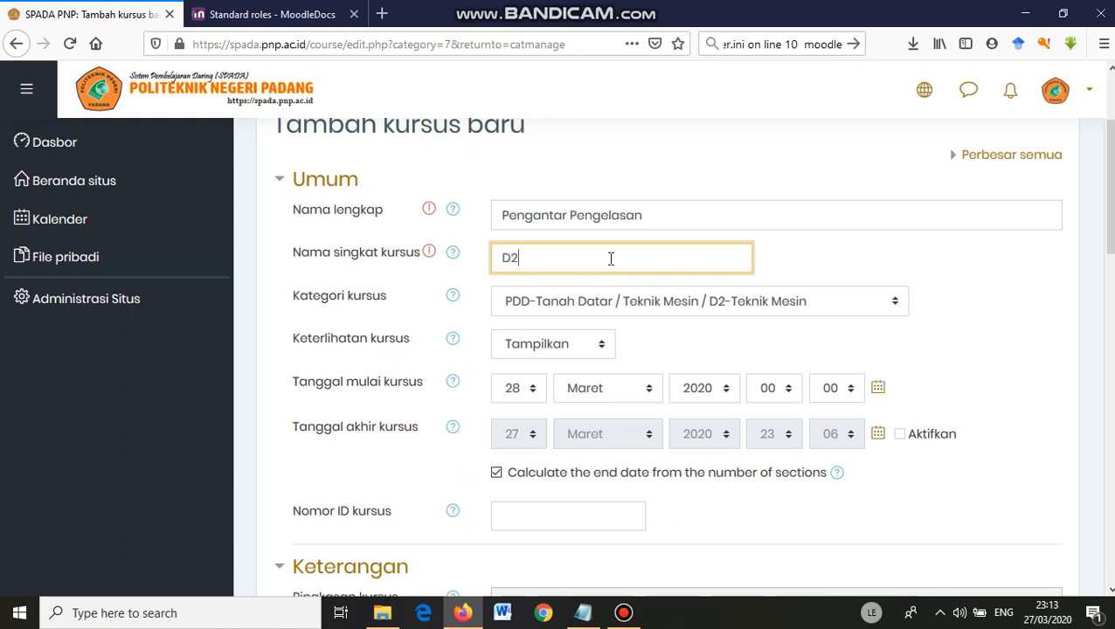
{"action": "type", "text": "T"}
{"action": "type", "text": "M2a"}
{"action": "type", "text": "A"}
Step: Check the March 2020 calendar and set the course start date to 2 Maret 2020
{"action": "left_click", "coordinate": [532, 390]}
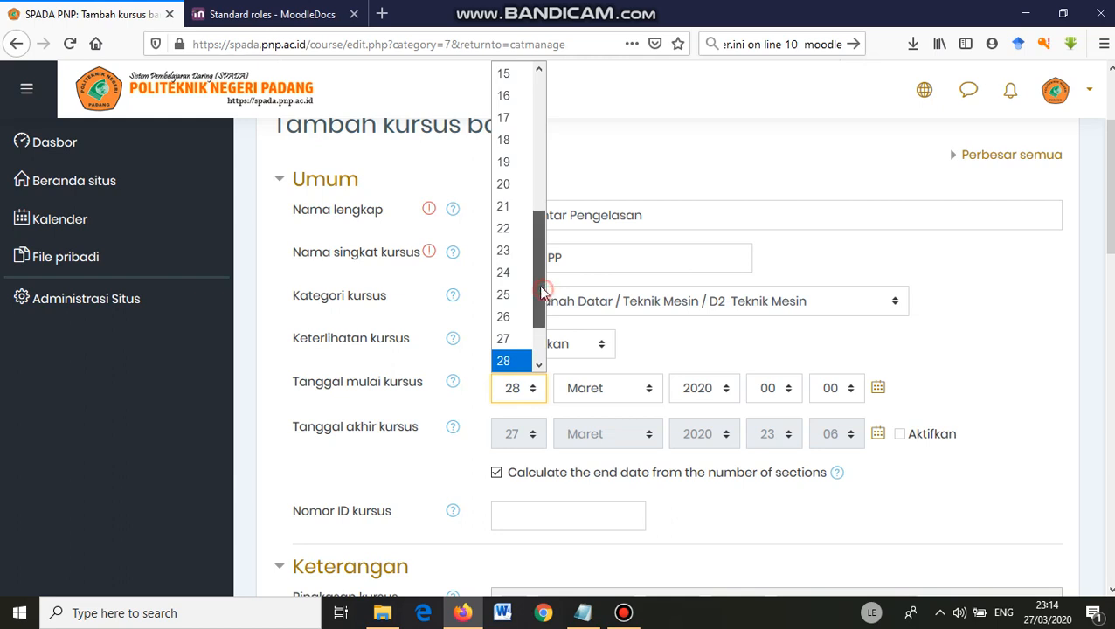
{"action": "left_click_drag", "start_coordinate": [544, 297], "coordinate": [542, 243]}
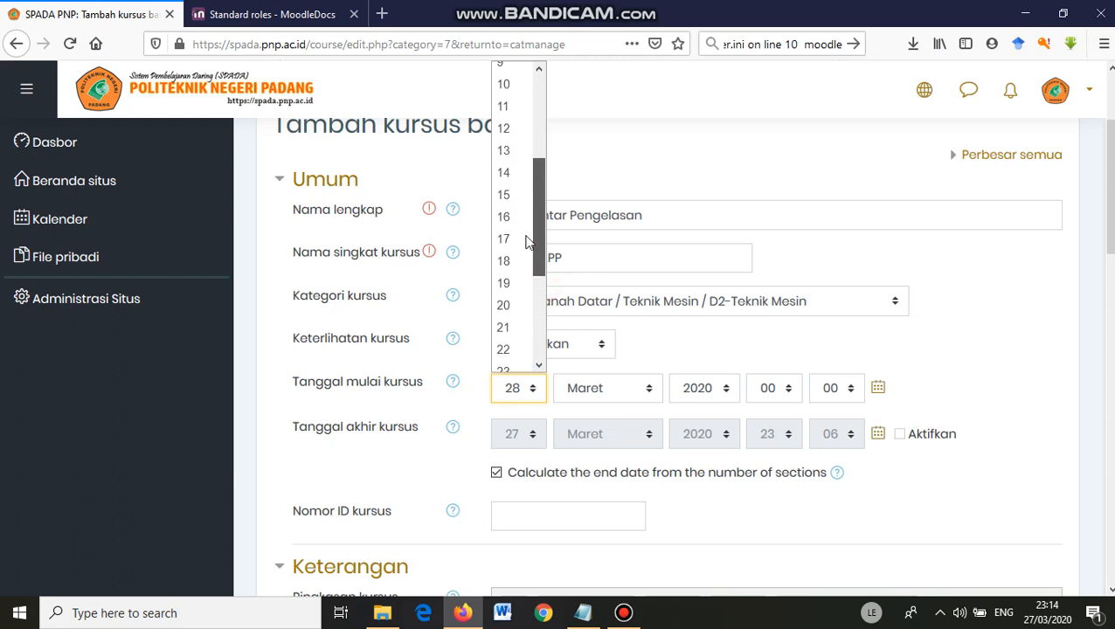
{"action": "left_click", "coordinate": [1042, 614]}
{"action": "left_click", "coordinate": [1042, 617]}
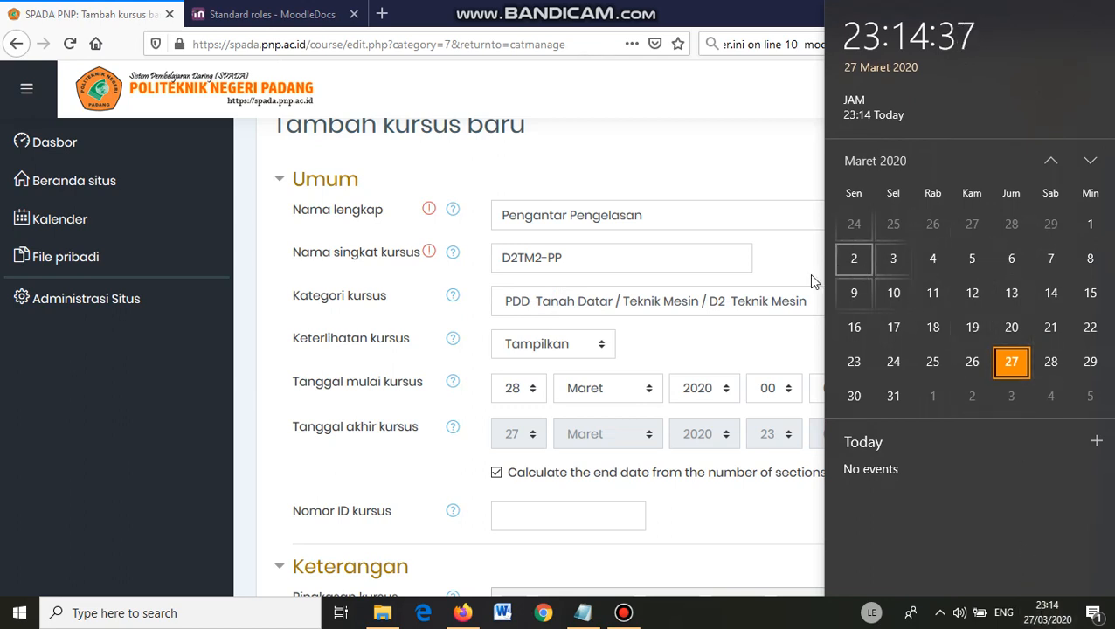
{"action": "left_click", "coordinate": [530, 390]}
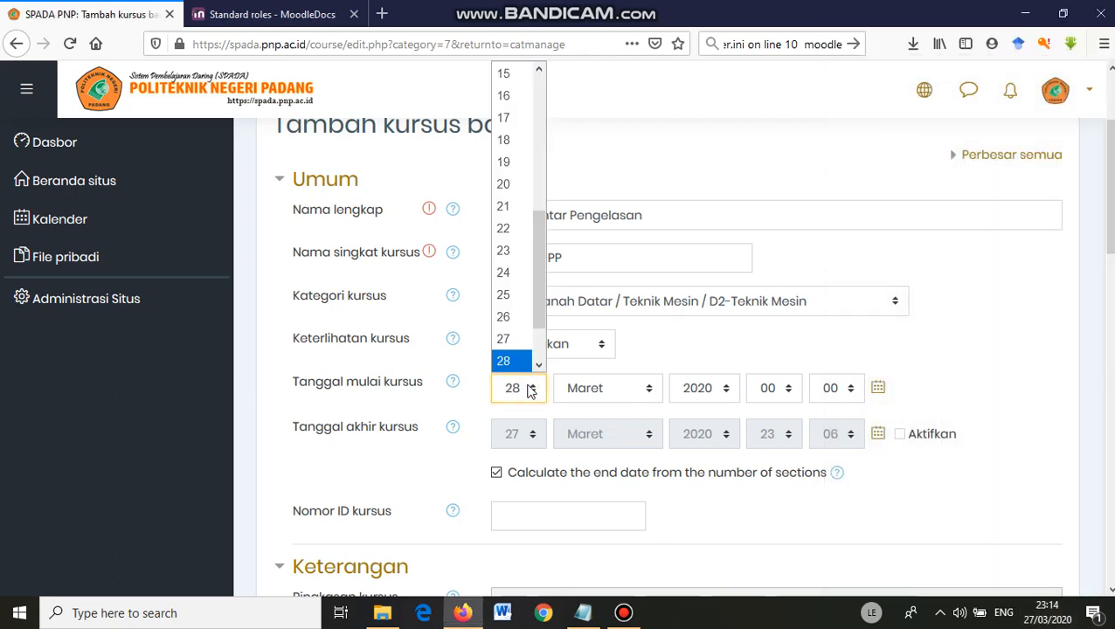
{"action": "left_click_drag", "start_coordinate": [537, 273], "coordinate": [540, 119]}
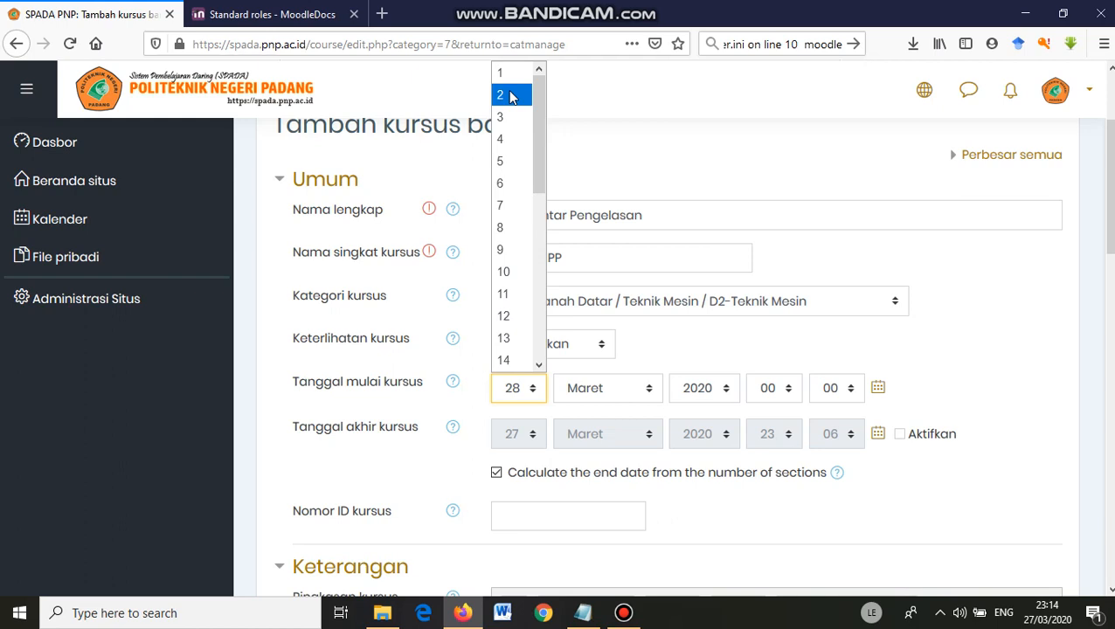
{"action": "left_click", "coordinate": [512, 95]}
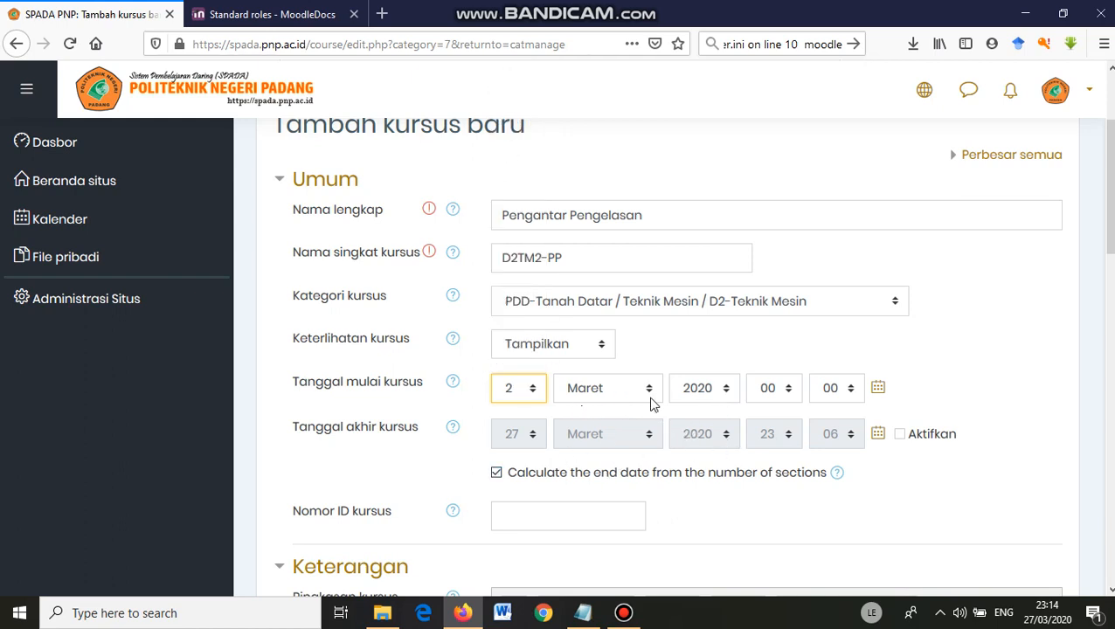
Step: Enter the course summary "Matakuliah ini berisi materi tentang teknik dasar dalam pengelasan."
{"action": "scroll", "coordinate": [651, 404], "scroll_direction": "down", "scroll_amount": 2}
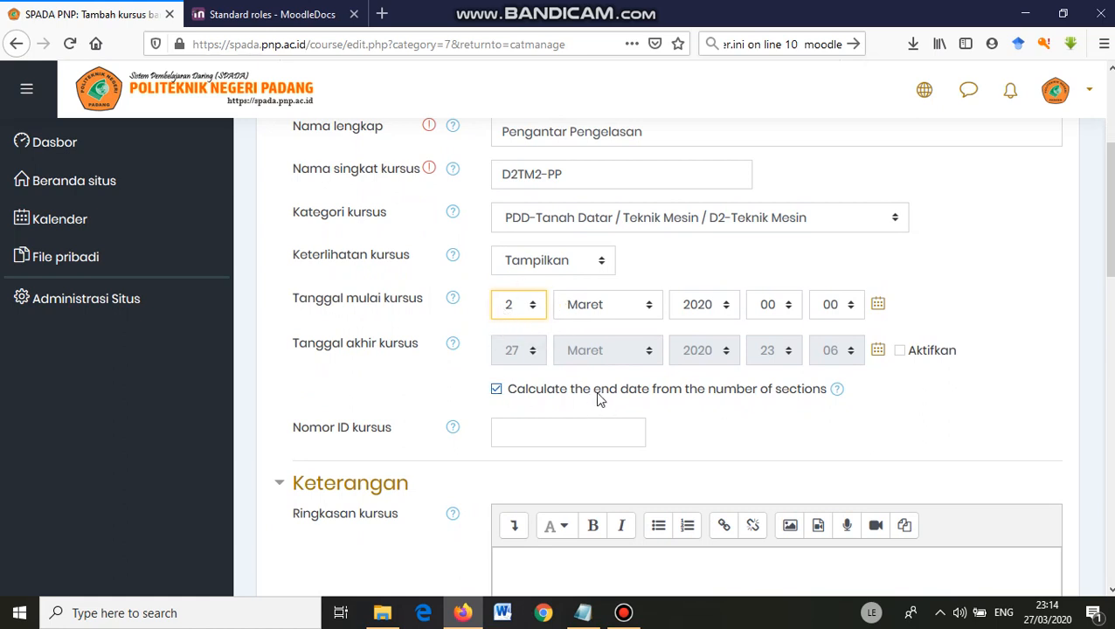
{"action": "scroll", "coordinate": [595, 393], "scroll_direction": "down", "scroll_amount": 2}
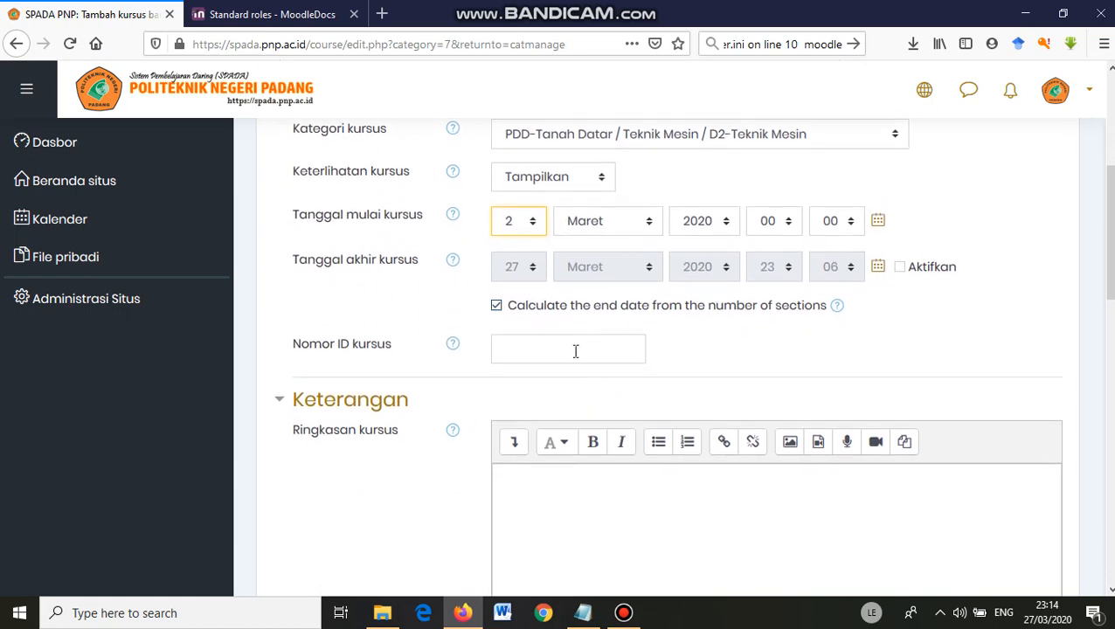
{"action": "scroll", "coordinate": [566, 428], "scroll_direction": "down", "scroll_amount": 4}
{"action": "left_click", "coordinate": [548, 334]}
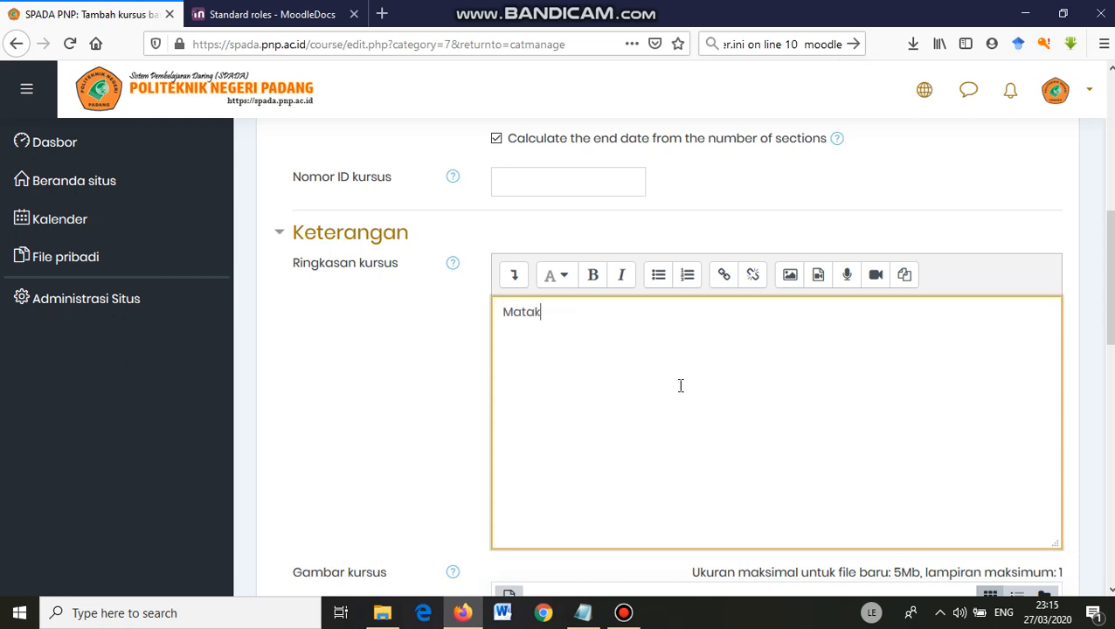
{"action": "type", "text": "Matakuliah ini be"}
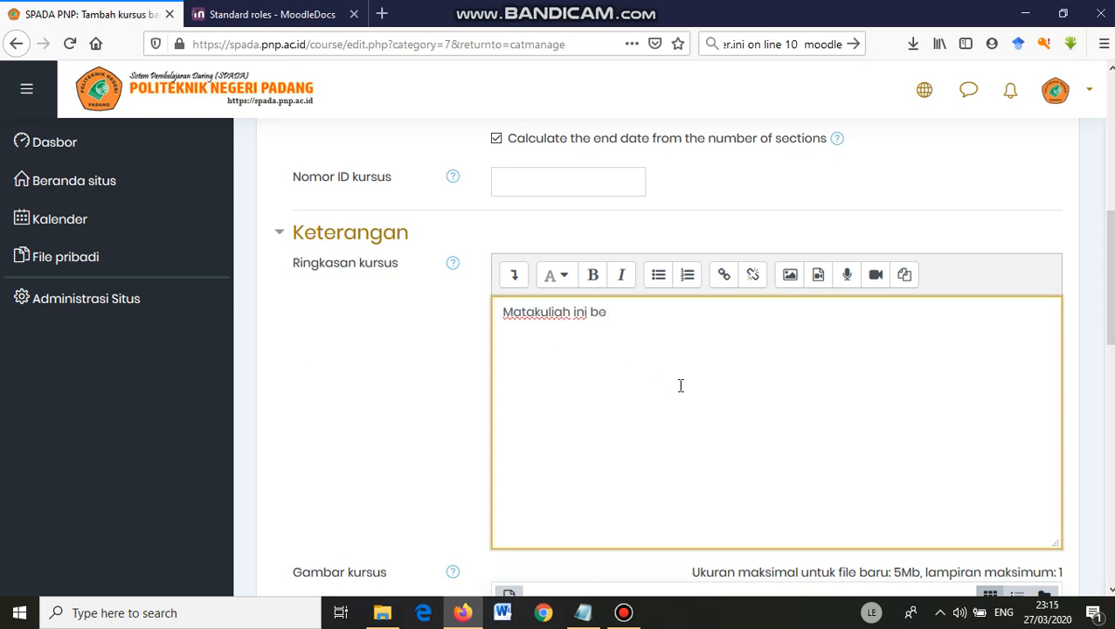
{"action": "type", "text": "risi materi "}
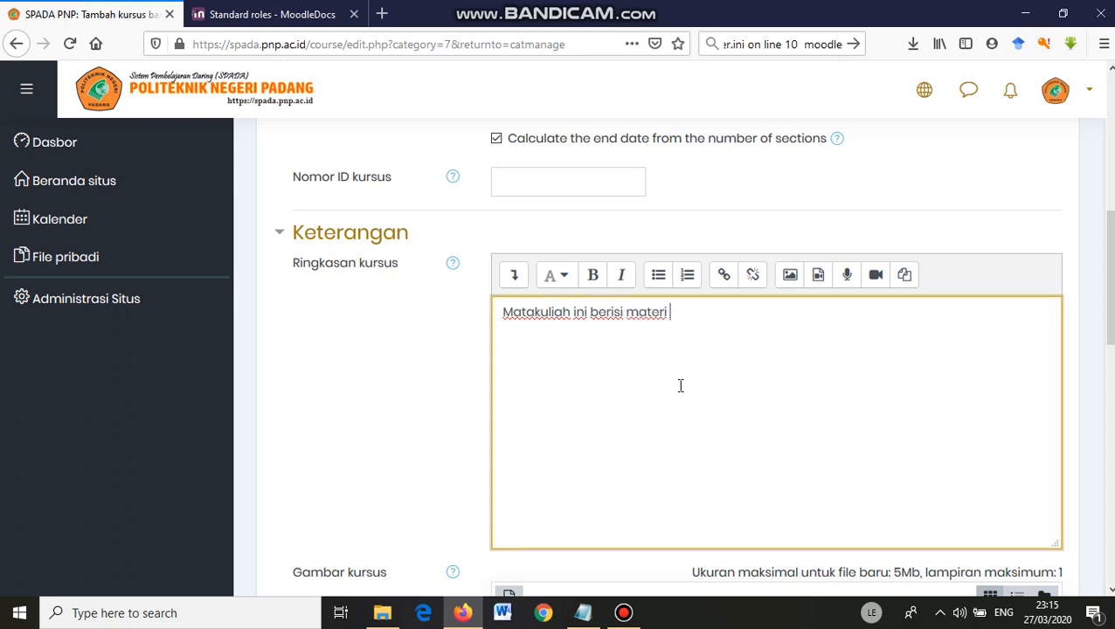
{"action": "type", "text": "tentang t"}
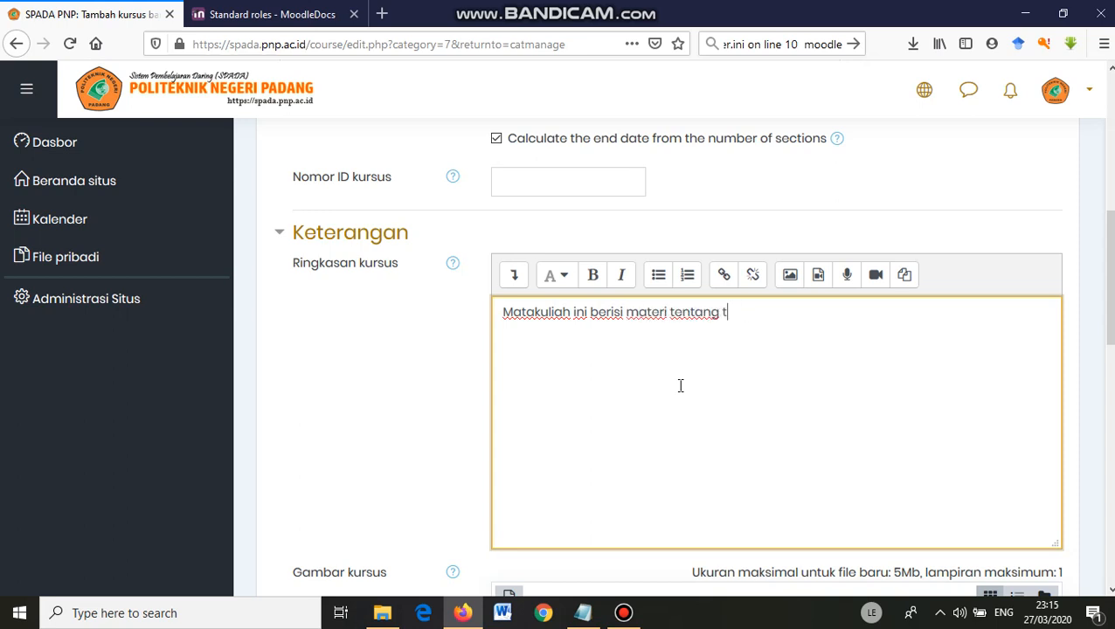
{"action": "type", "text": "ekni"}
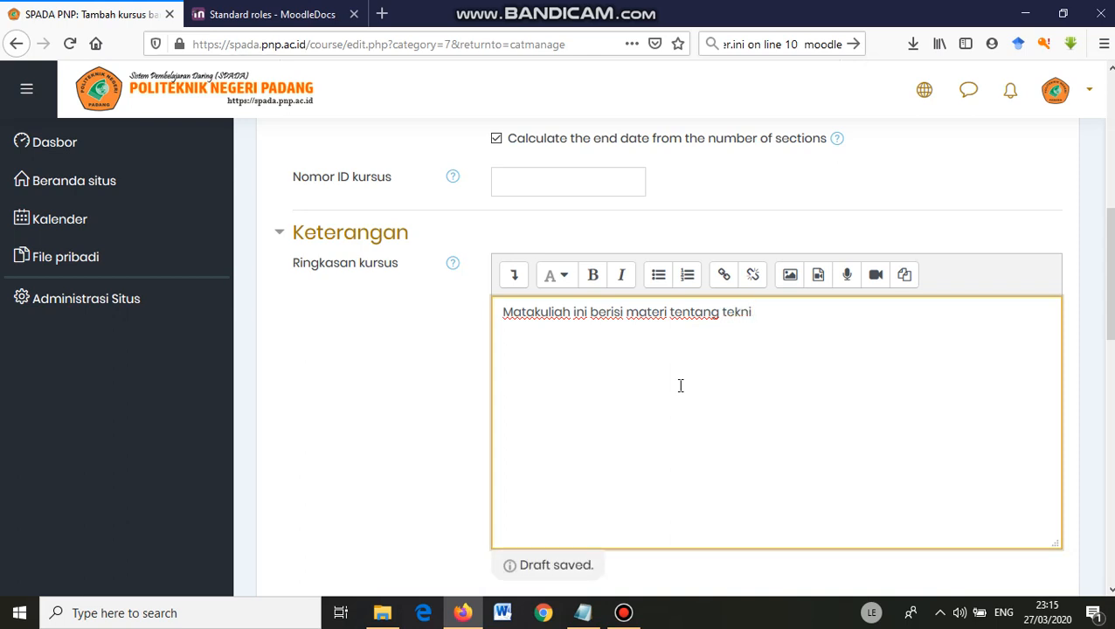
{"action": "type", "text": "k aasar da"}
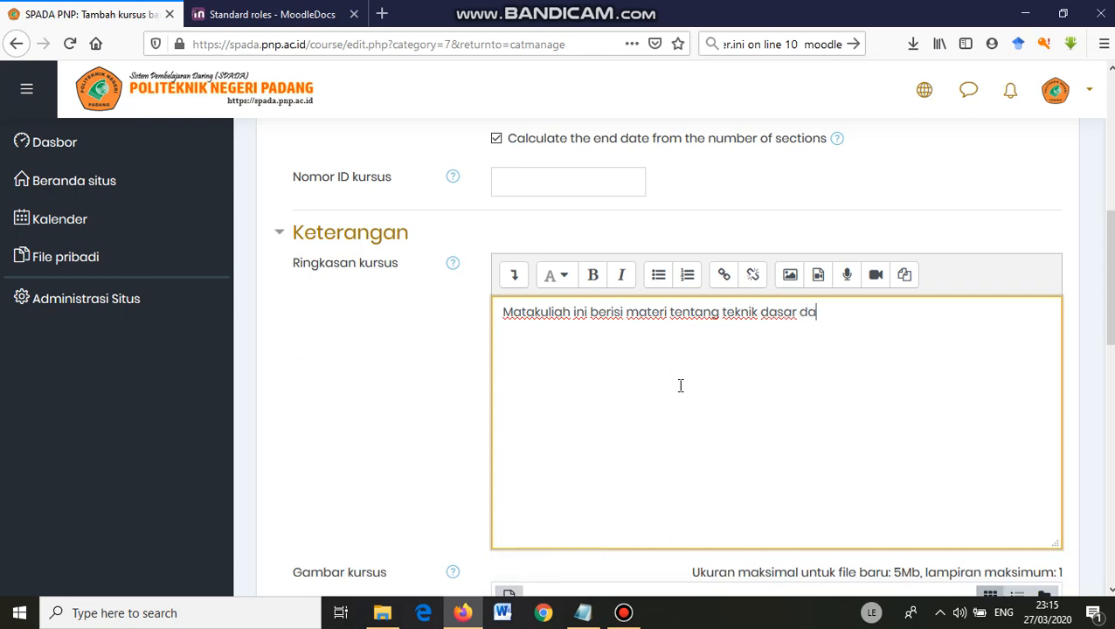
{"action": "type", "text": "lam pengelsa"}
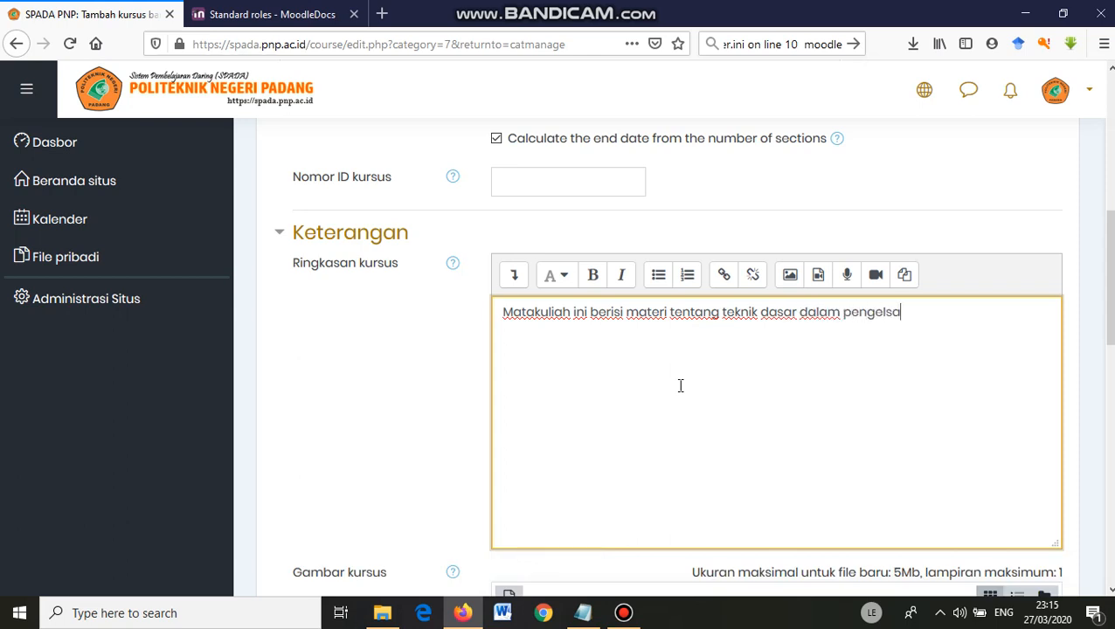
{"action": "key", "text": "BackSpace"}
{"action": "key", "text": "BackSpace"}
{"action": "key", "text": "BackSpace"}
{"action": "type", "text": "asan."}
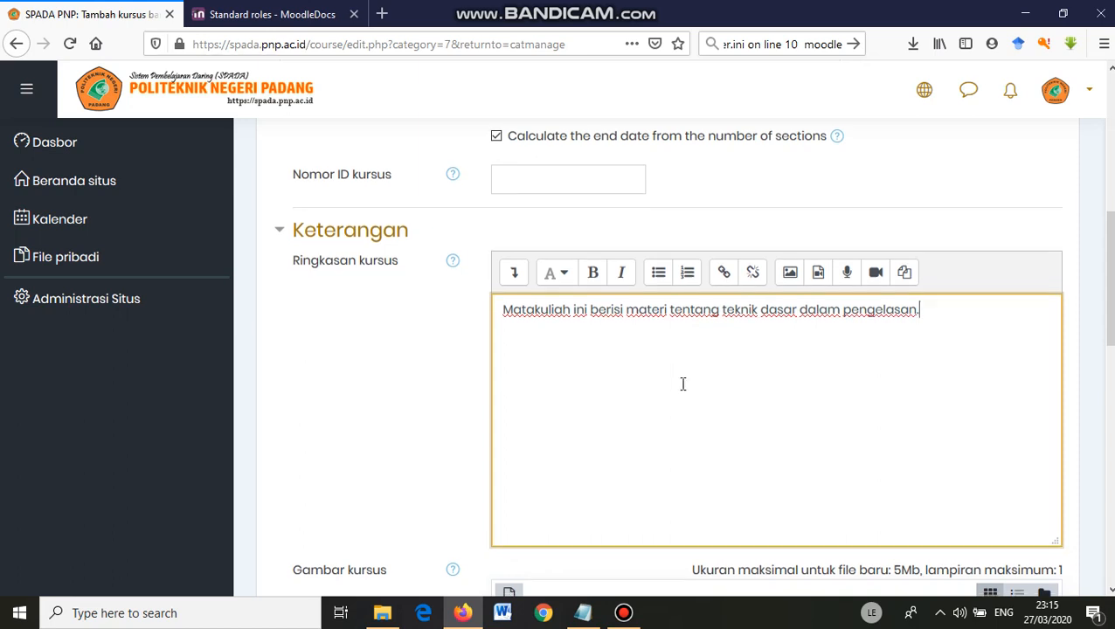
Step: Set the number of sections (Jumlah bagian) in the course format settings to 16
{"action": "scroll", "coordinate": [605, 269], "scroll_direction": "down", "scroll_amount": 4}
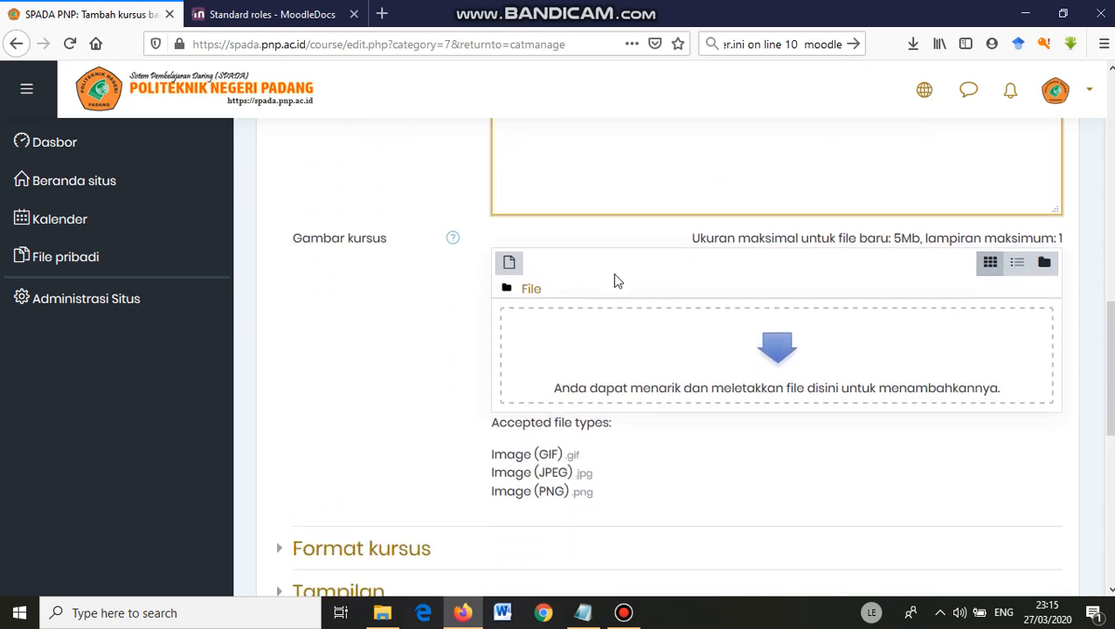
{"action": "scroll", "coordinate": [698, 354], "scroll_direction": "down", "scroll_amount": 3}
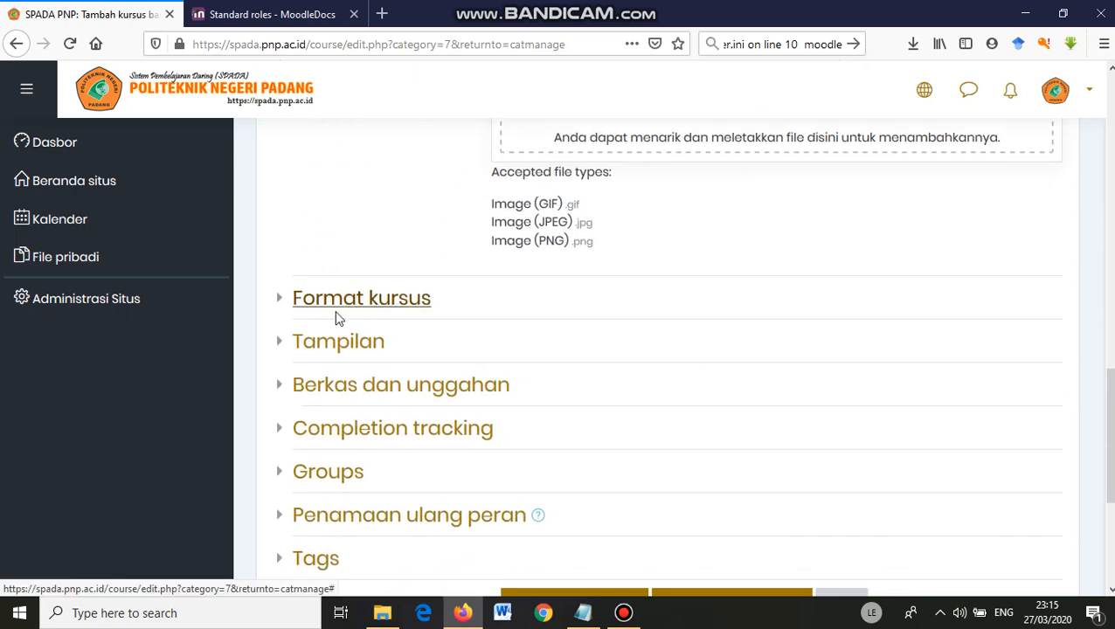
{"action": "left_click", "coordinate": [371, 300]}
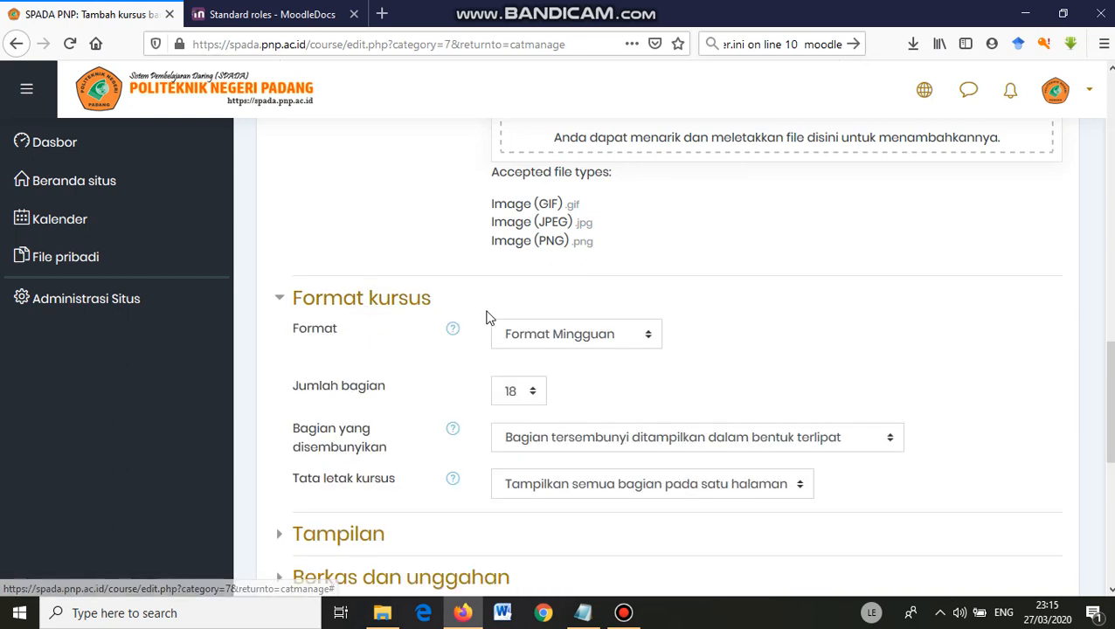
{"action": "scroll", "coordinate": [491, 320], "scroll_direction": "down", "scroll_amount": 2}
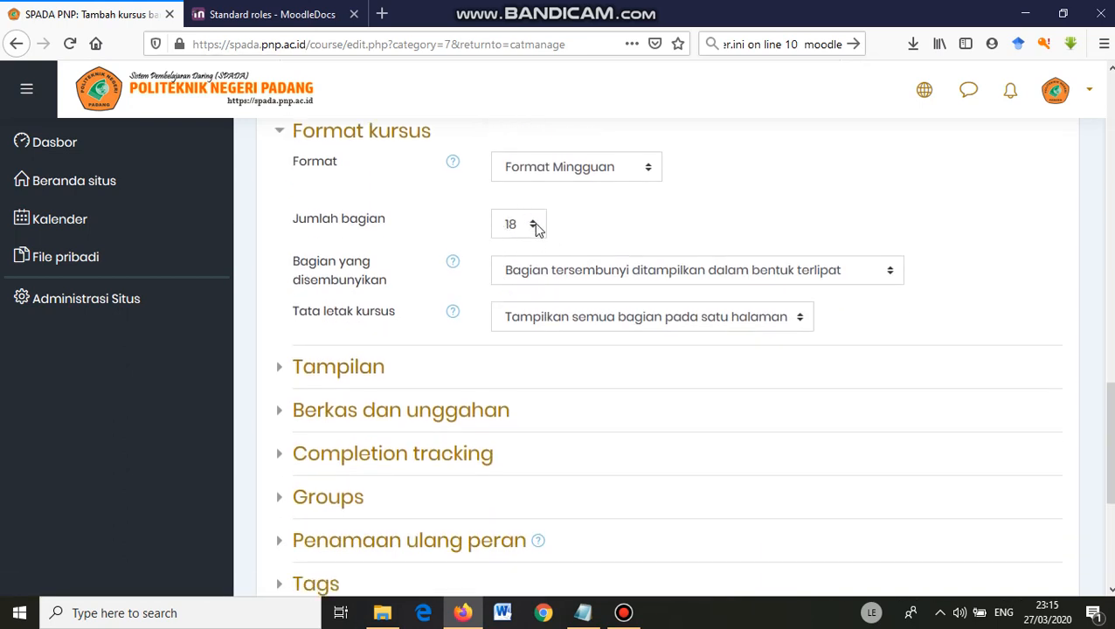
{"action": "left_click", "coordinate": [535, 226]}
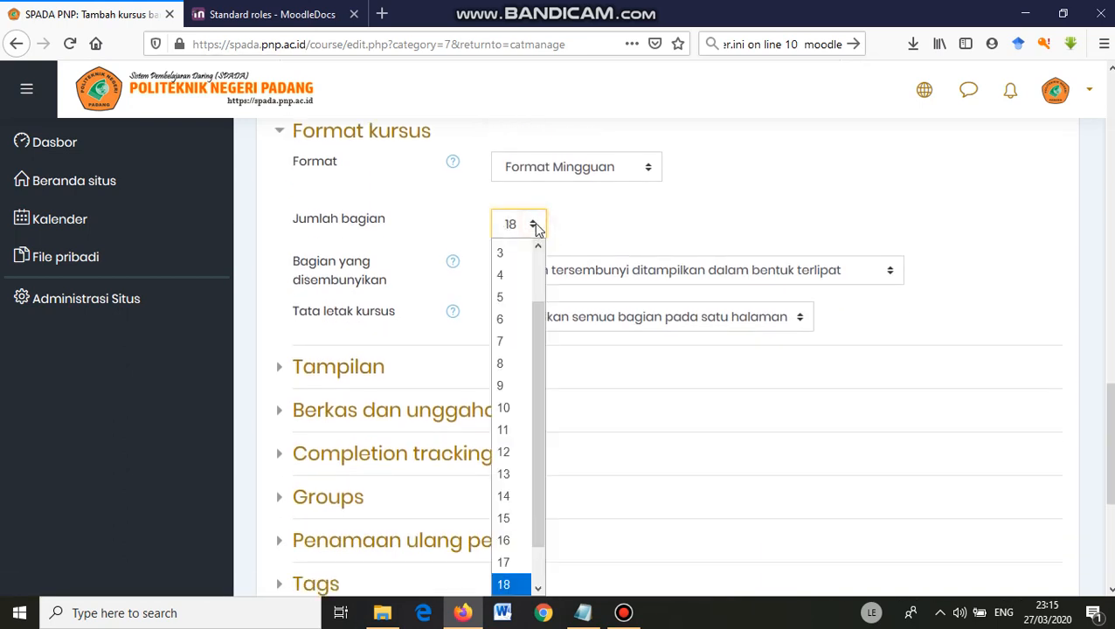
{"action": "left_click", "coordinate": [519, 542]}
Step: Review the Tampilan settings and set the maximum upload size under Berkas dan unggahan to 2Mb
{"action": "scroll", "coordinate": [428, 224], "scroll_direction": "down", "scroll_amount": 2}
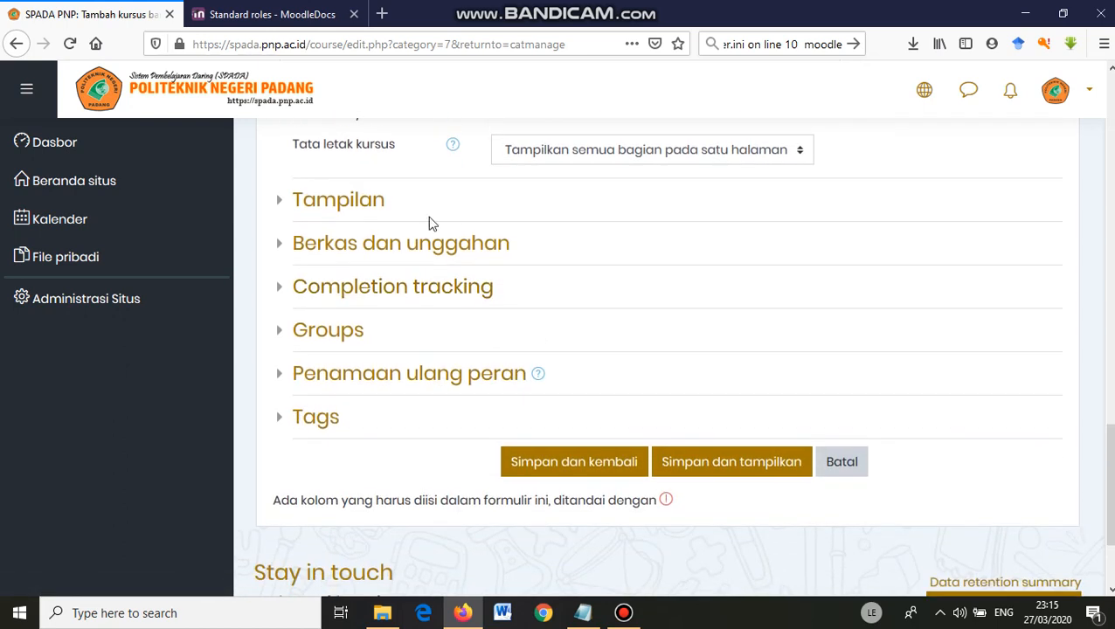
{"action": "left_click", "coordinate": [379, 203]}
{"action": "scroll", "coordinate": [506, 244], "scroll_direction": "down", "scroll_amount": 1}
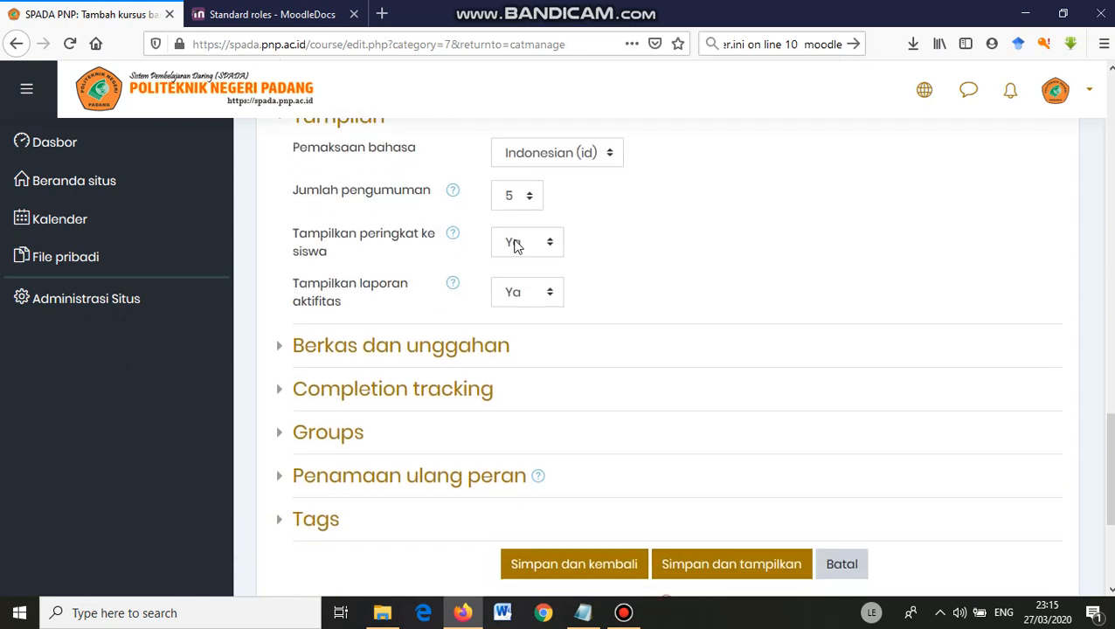
{"action": "left_click", "coordinate": [449, 351]}
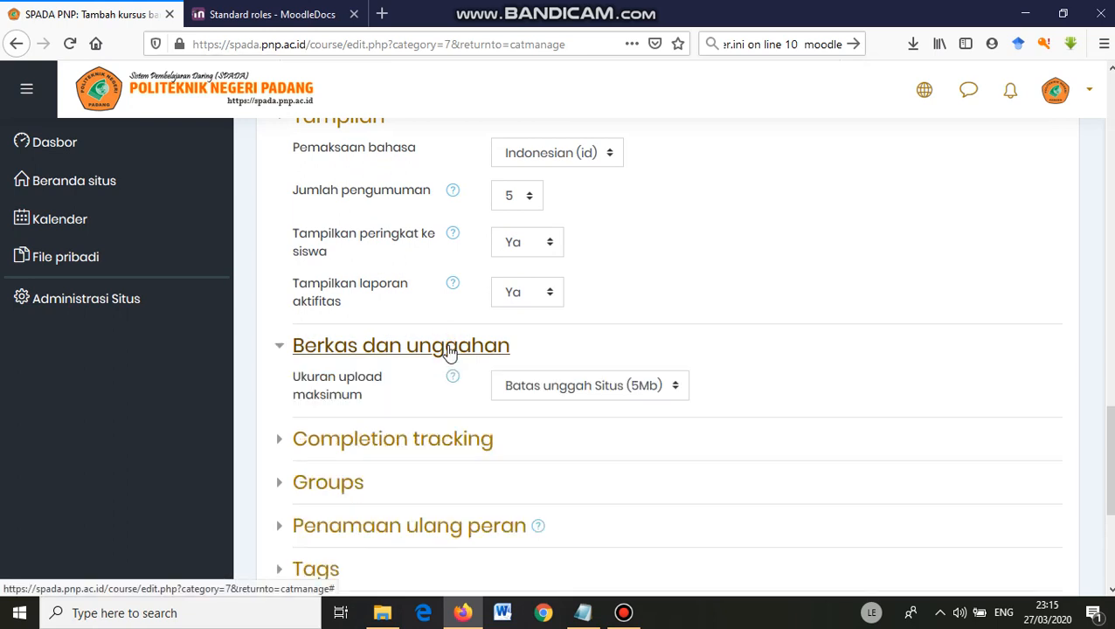
{"action": "left_click", "coordinate": [569, 389]}
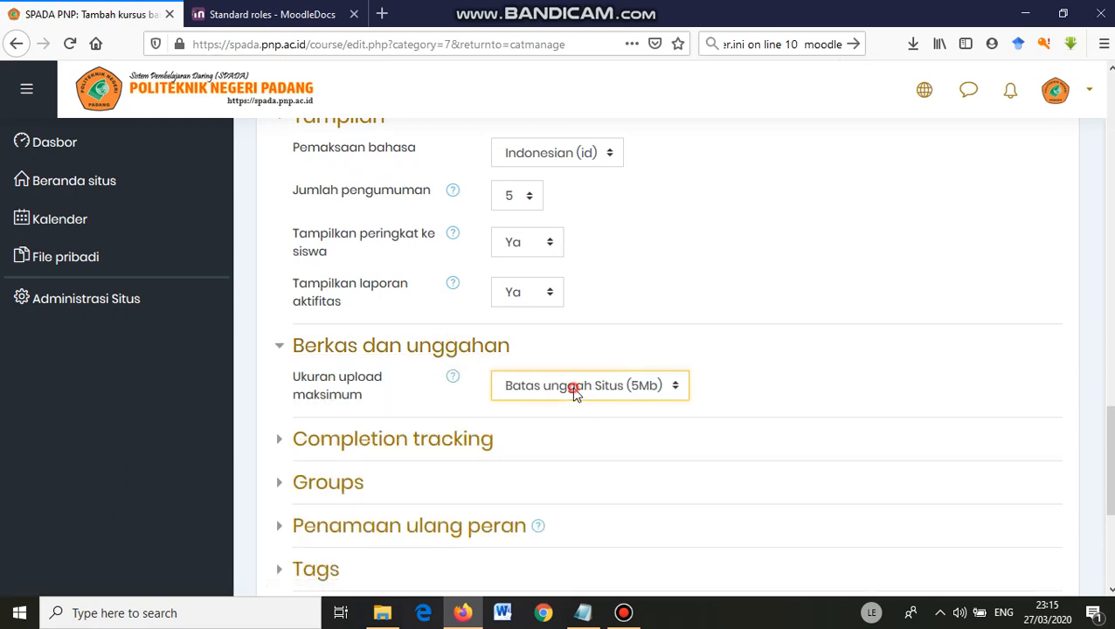
{"action": "left_click", "coordinate": [515, 457]}
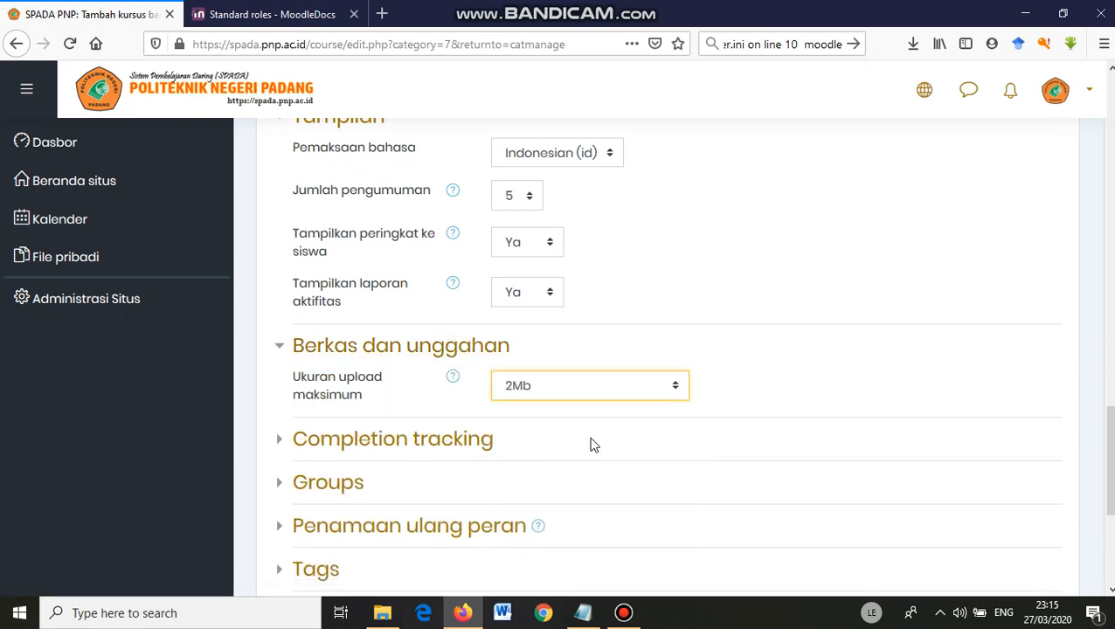
Step: Rename the course roles, using Dosen for 'Pengajar' and Mahasiswa for 'Siswa'
{"action": "scroll", "coordinate": [809, 378], "scroll_direction": "down", "scroll_amount": 3}
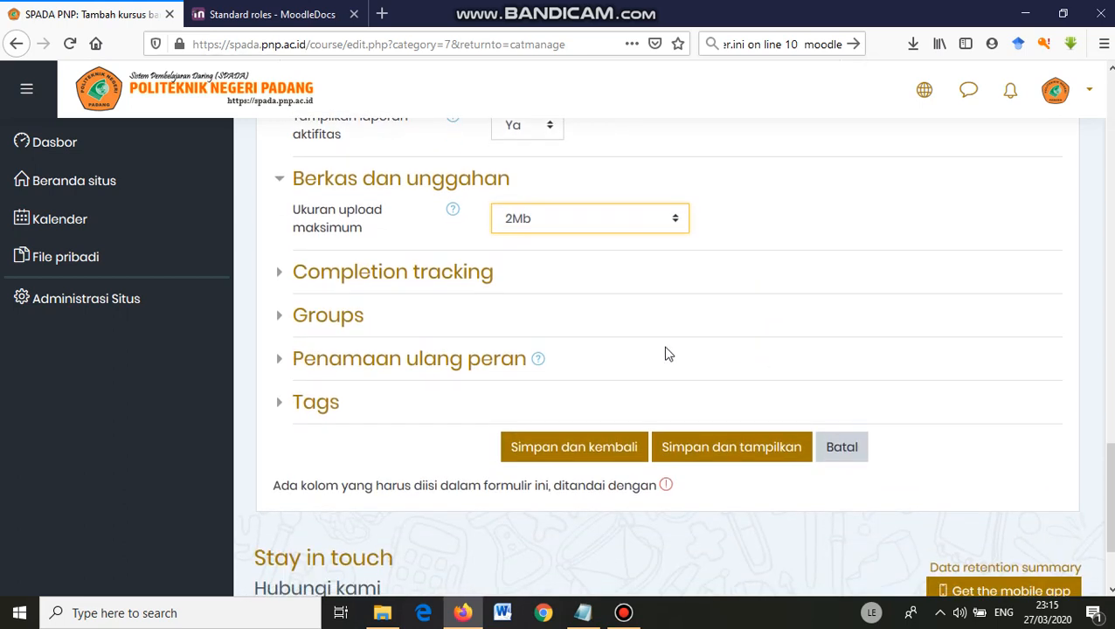
{"action": "left_click", "coordinate": [463, 365]}
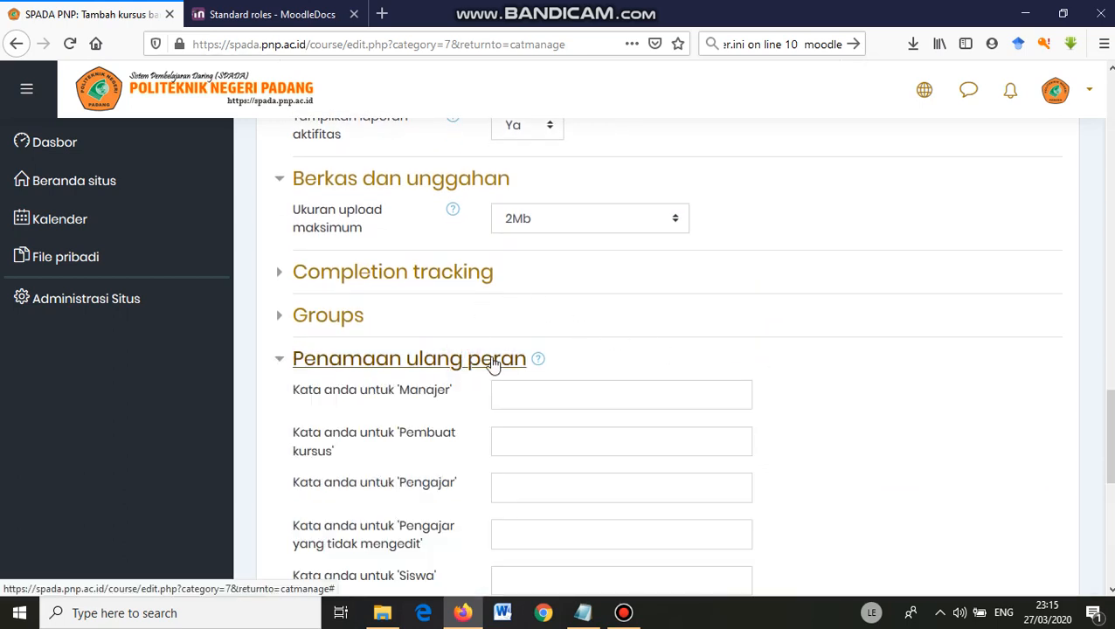
{"action": "scroll", "coordinate": [493, 365], "scroll_direction": "down", "scroll_amount": 1}
{"action": "left_click", "coordinate": [538, 404]}
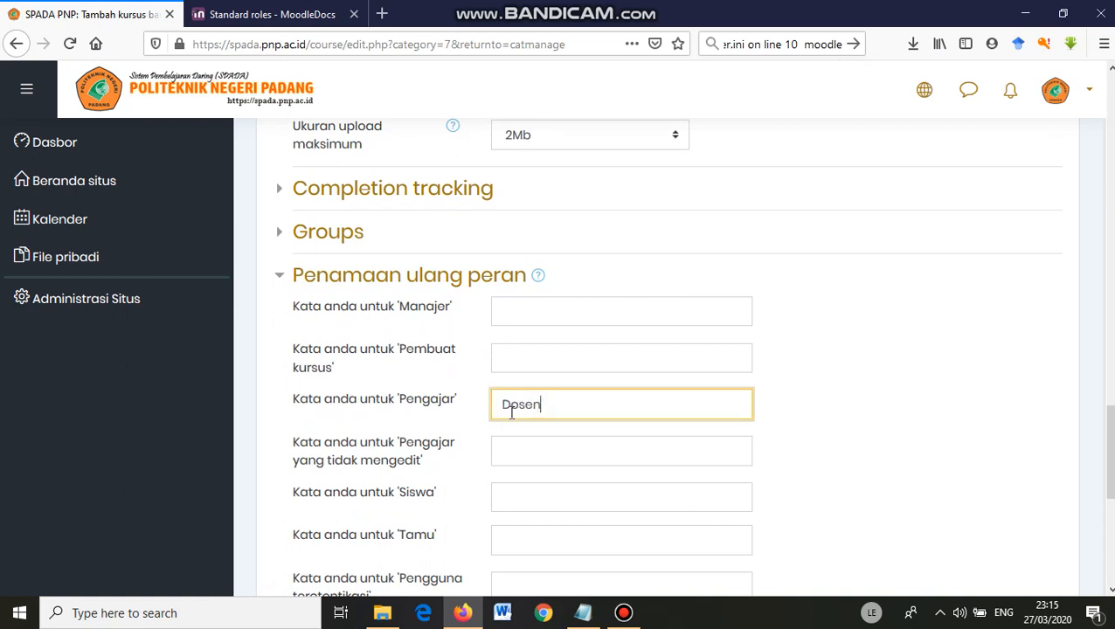
{"action": "left_click", "coordinate": [542, 503]}
{"action": "type", "text": "Mahasiswa"}
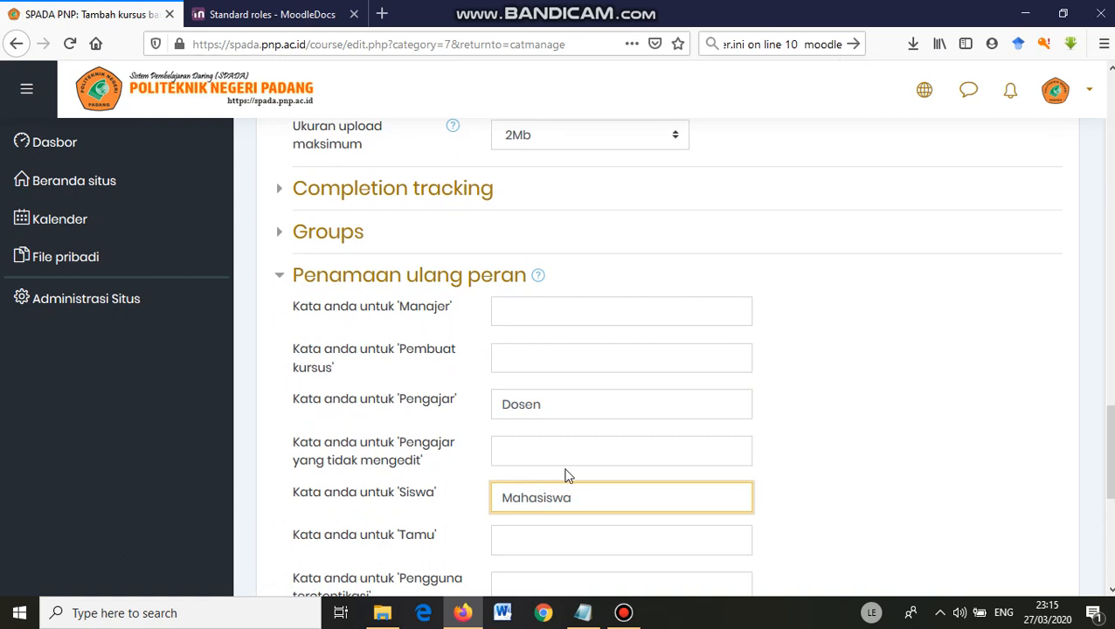
Step: Save and display the new course and look over its Peserta page
{"action": "scroll", "coordinate": [567, 469], "scroll_direction": "down", "scroll_amount": 5}
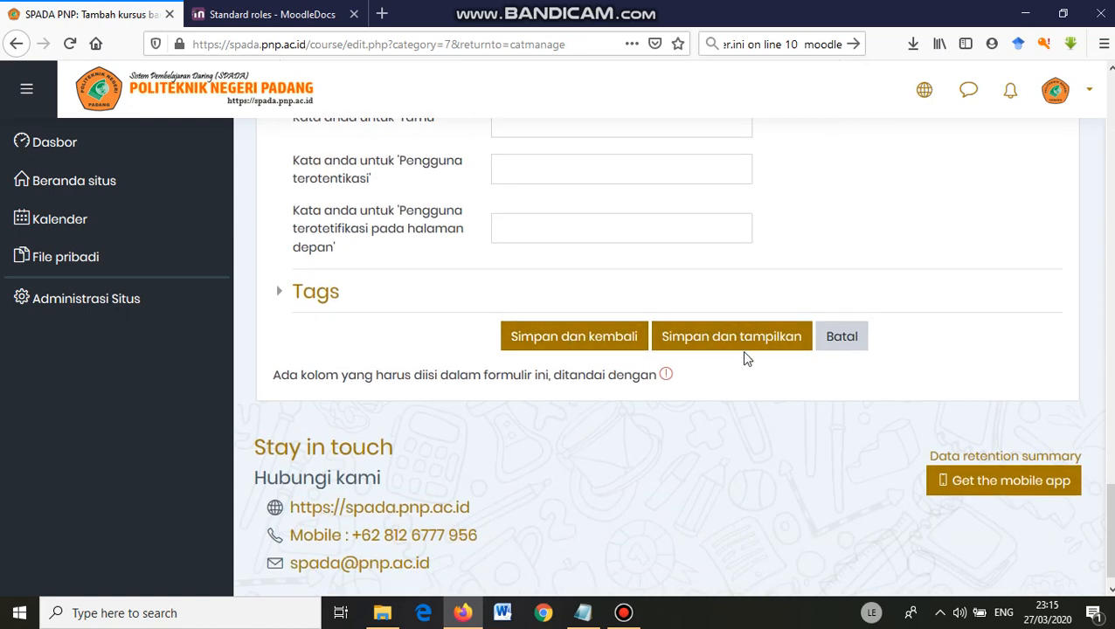
{"action": "left_click", "coordinate": [560, 346]}
{"action": "left_click", "coordinate": [747, 344]}
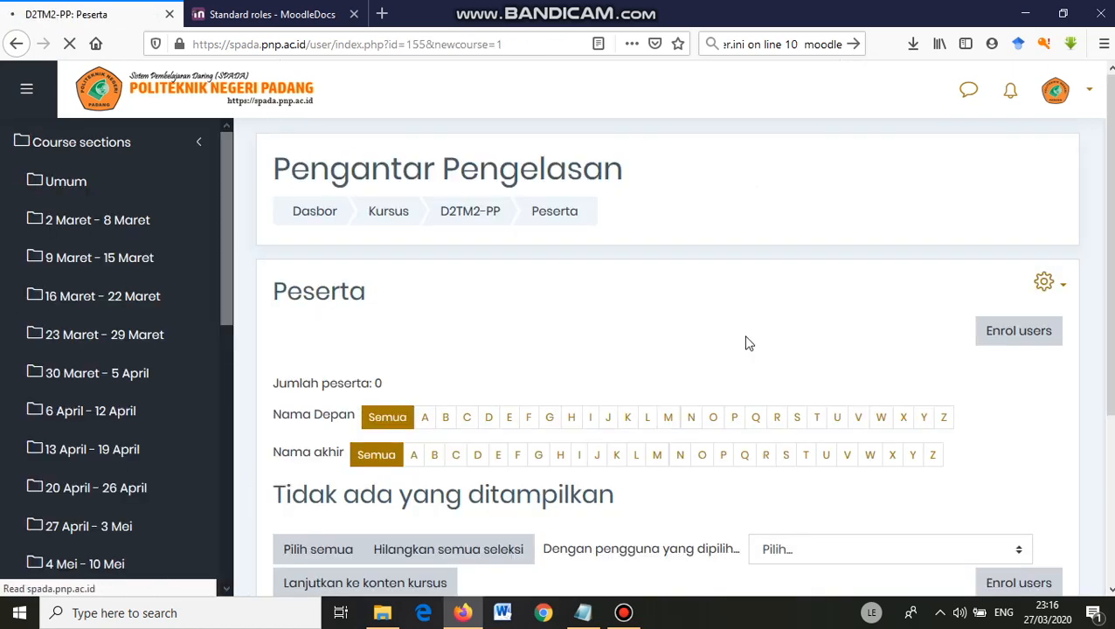
{"action": "scroll", "coordinate": [750, 341], "scroll_direction": "down", "scroll_amount": 3}
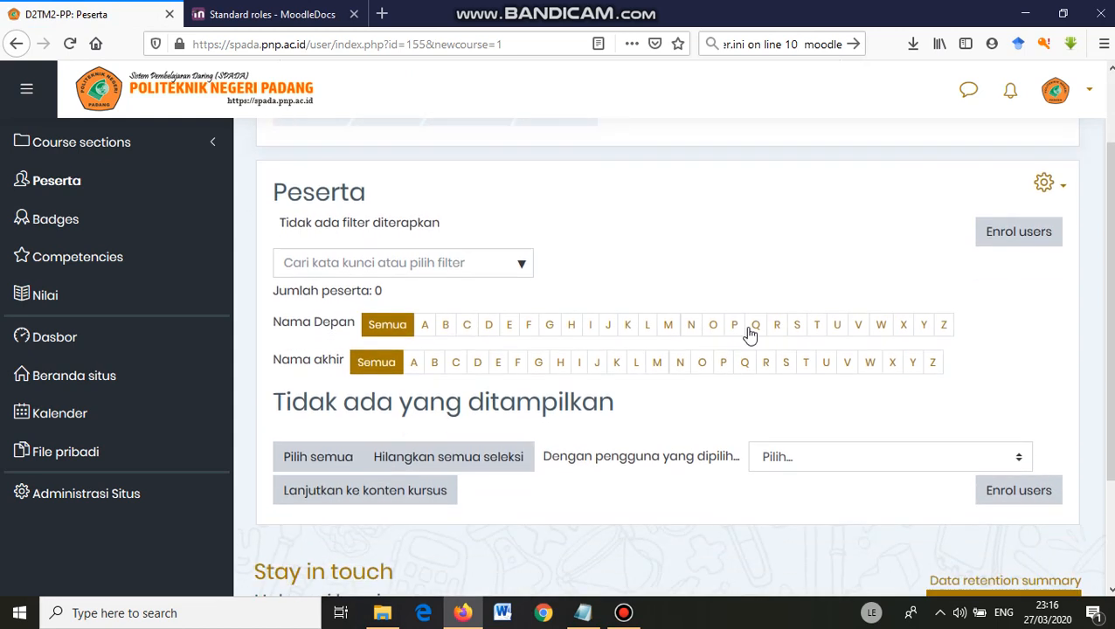
{"action": "scroll", "coordinate": [760, 337], "scroll_direction": "down", "scroll_amount": 2}
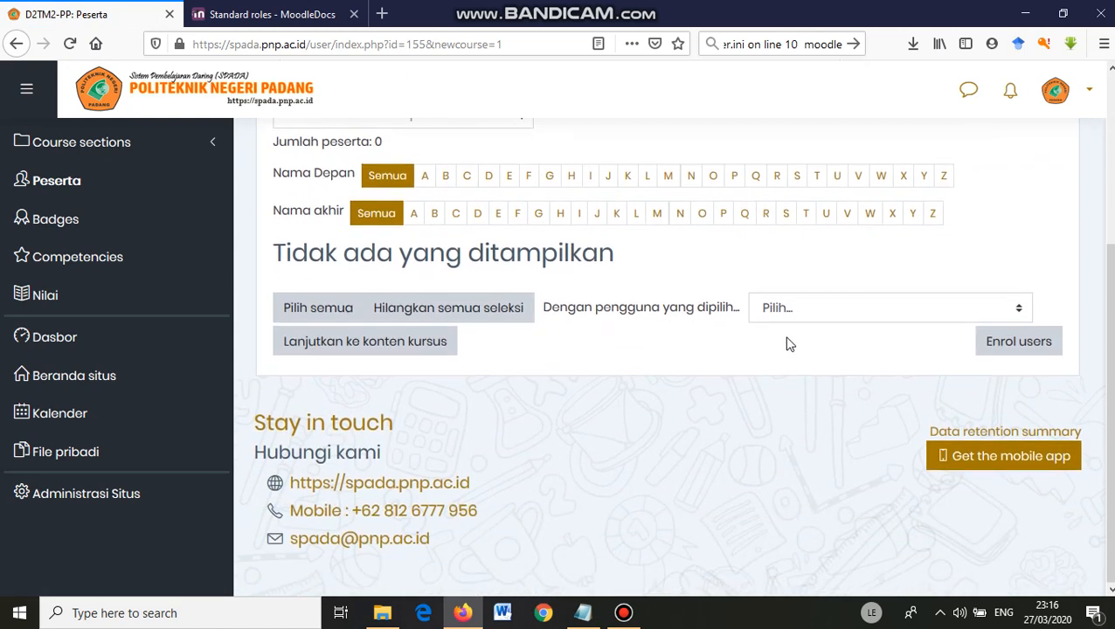
{"action": "scroll", "coordinate": [789, 343], "scroll_direction": "up", "scroll_amount": 5}
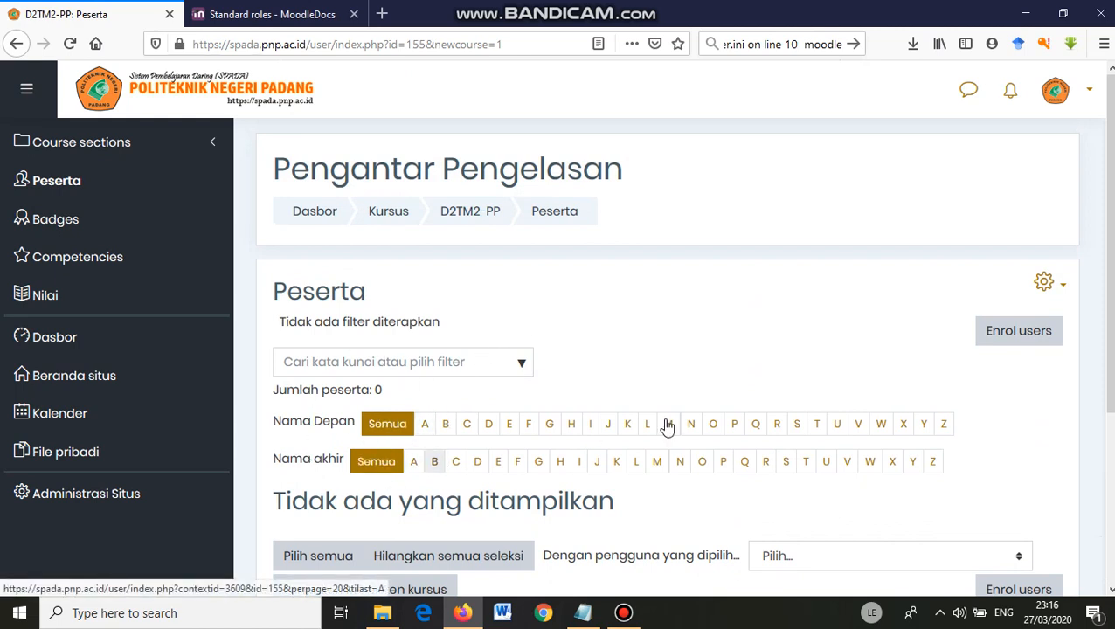
Step: Enrol the lecturer in the course with the assigned role Dosen, finding their account by searching part of the first name
{"action": "left_click", "coordinate": [1018, 337]}
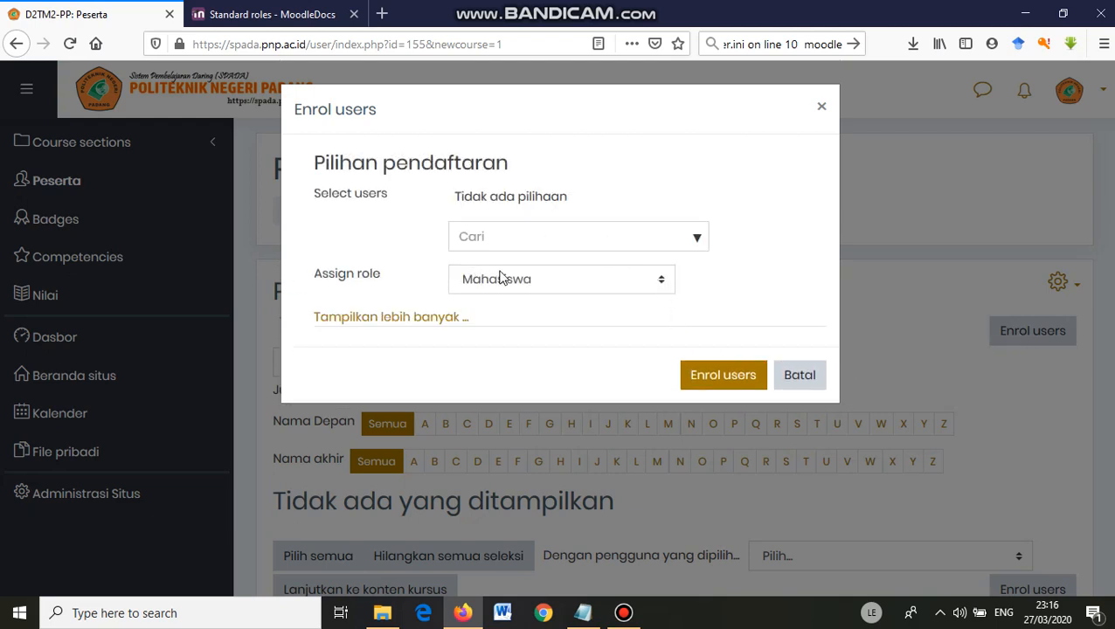
{"action": "left_click", "coordinate": [564, 284]}
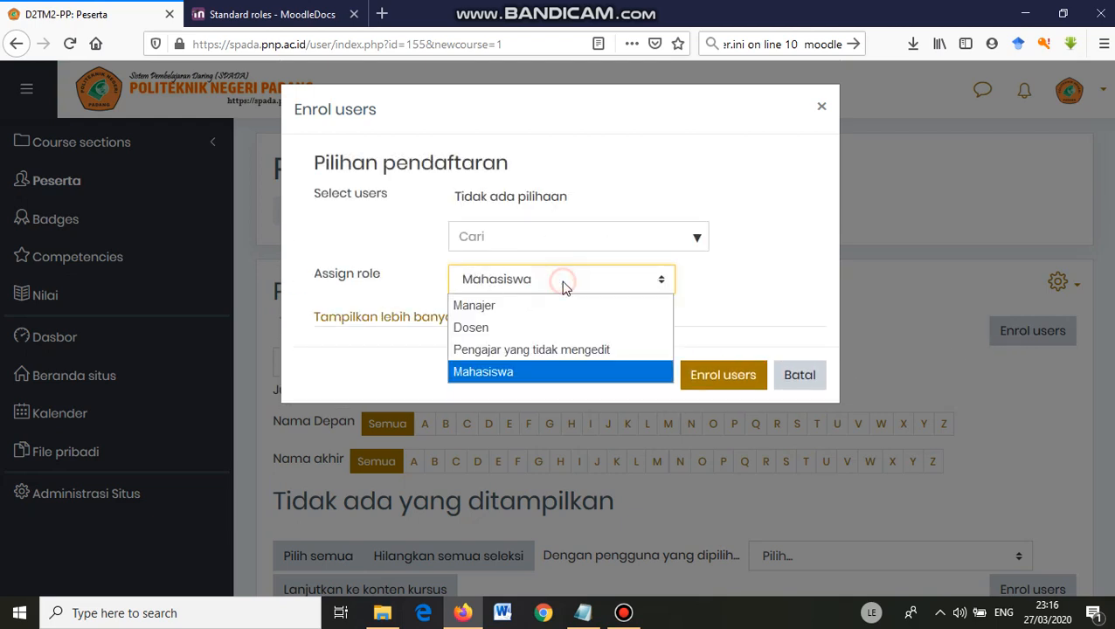
{"action": "left_click", "coordinate": [491, 330]}
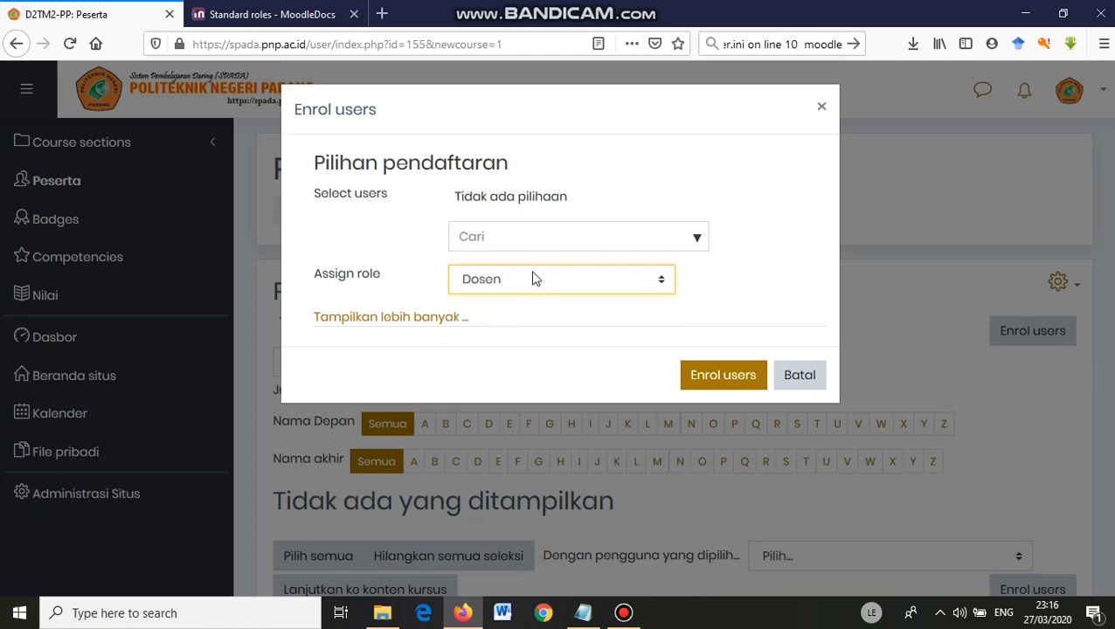
{"action": "left_click", "coordinate": [489, 234]}
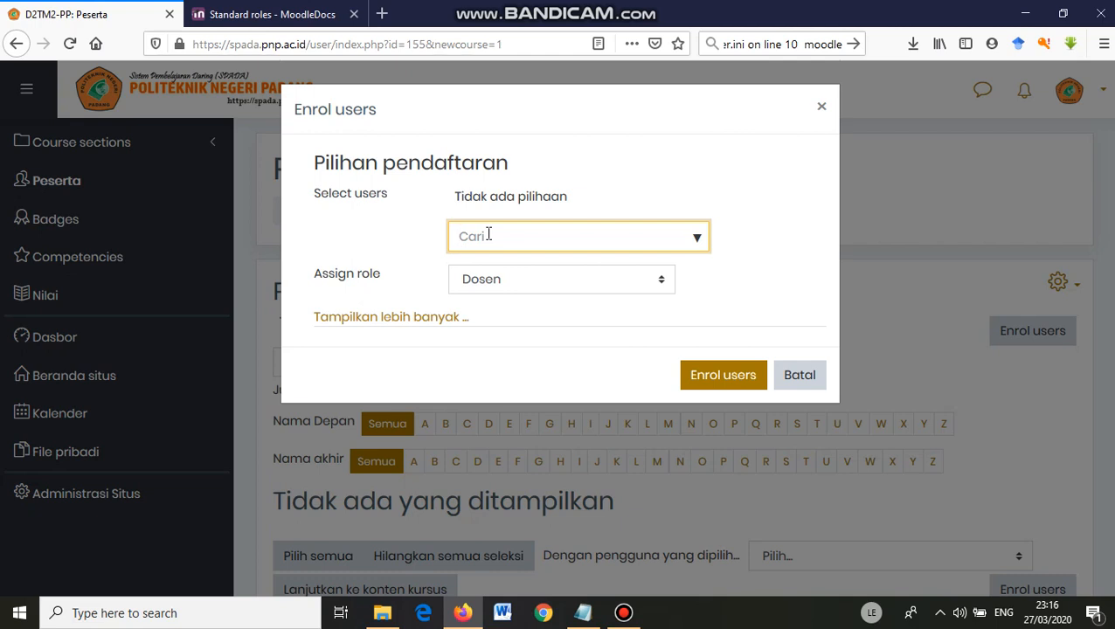
{"action": "type", "text": "do"}
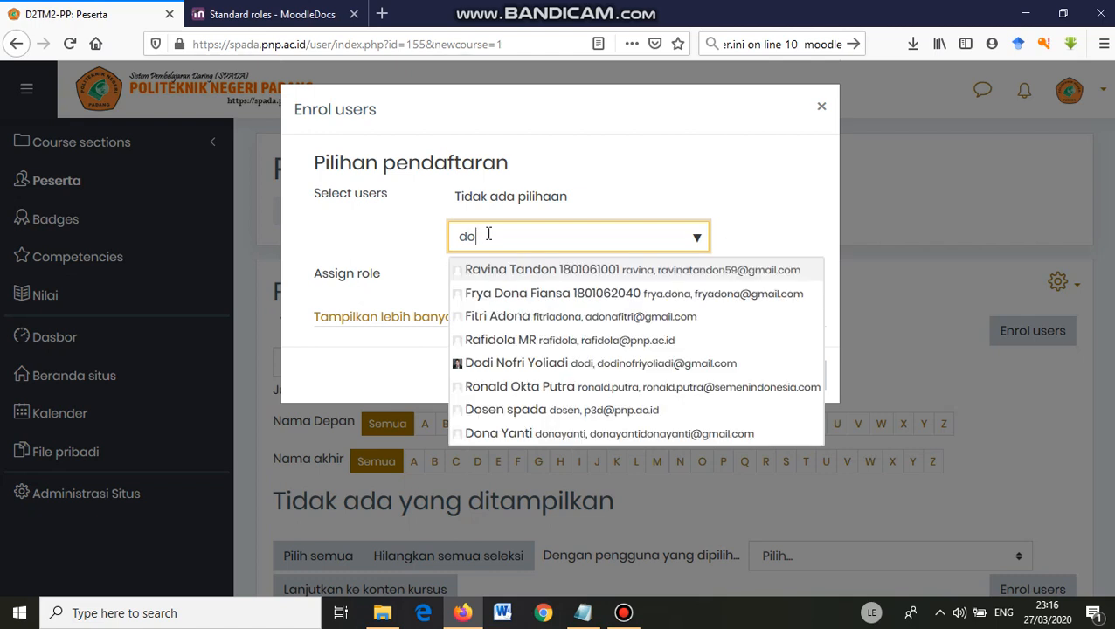
{"action": "left_click", "coordinate": [546, 363]}
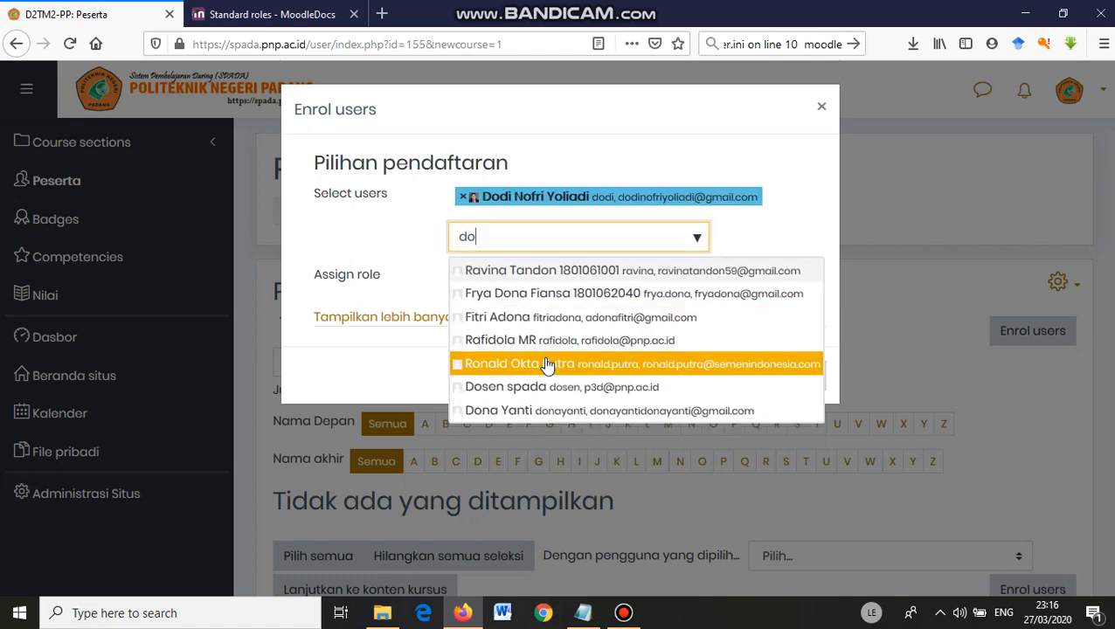
{"action": "left_click", "coordinate": [739, 151]}
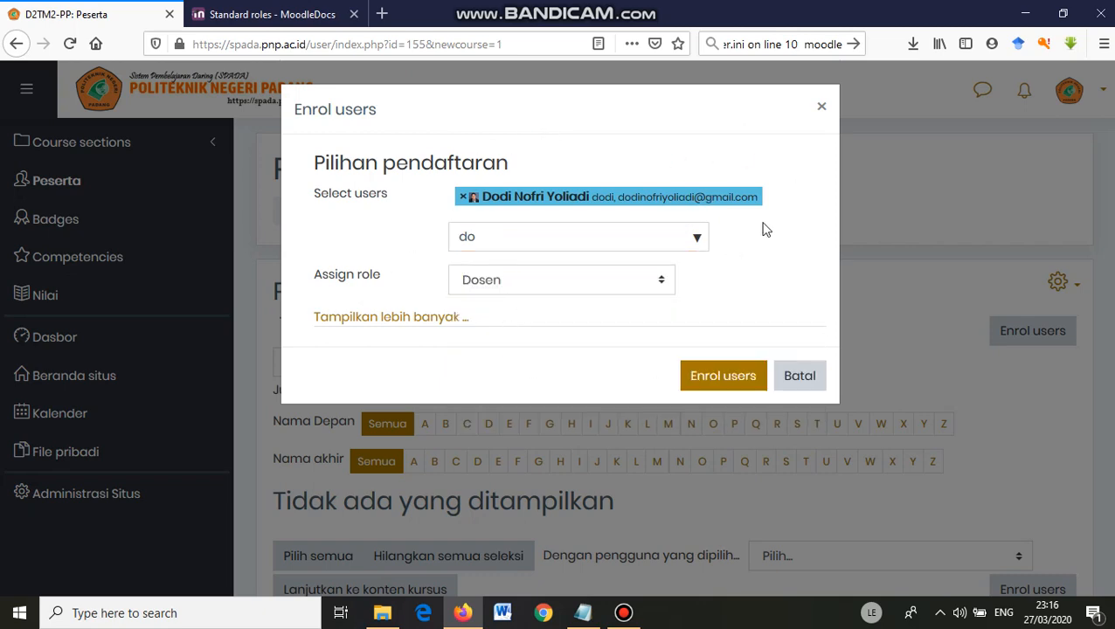
{"action": "left_click", "coordinate": [717, 382]}
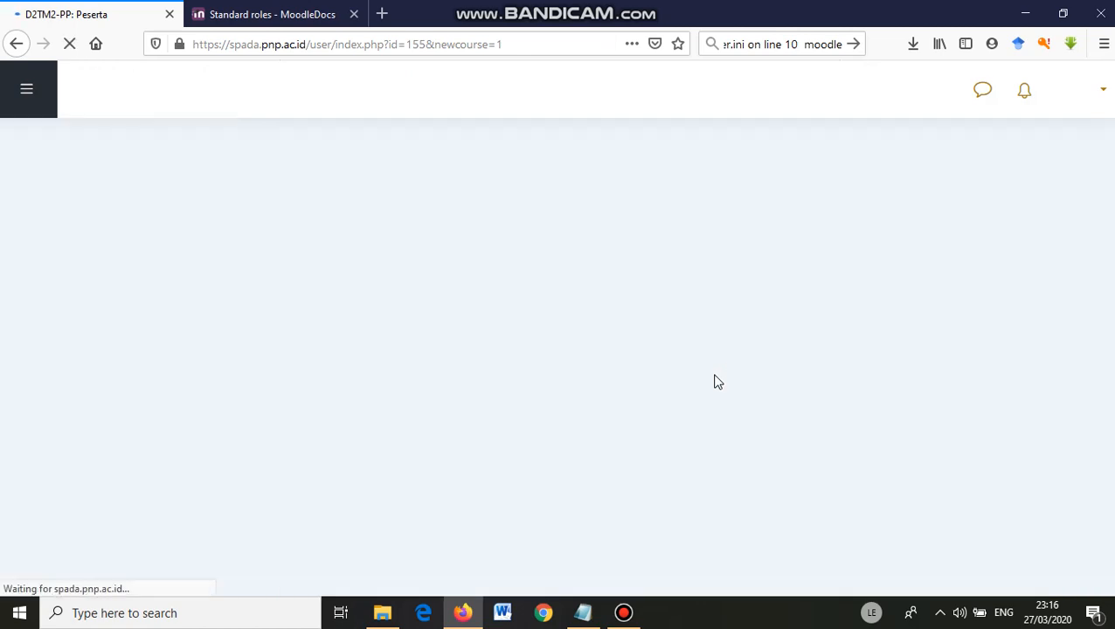
{"action": "scroll", "coordinate": [713, 349], "scroll_direction": "down", "scroll_amount": 3}
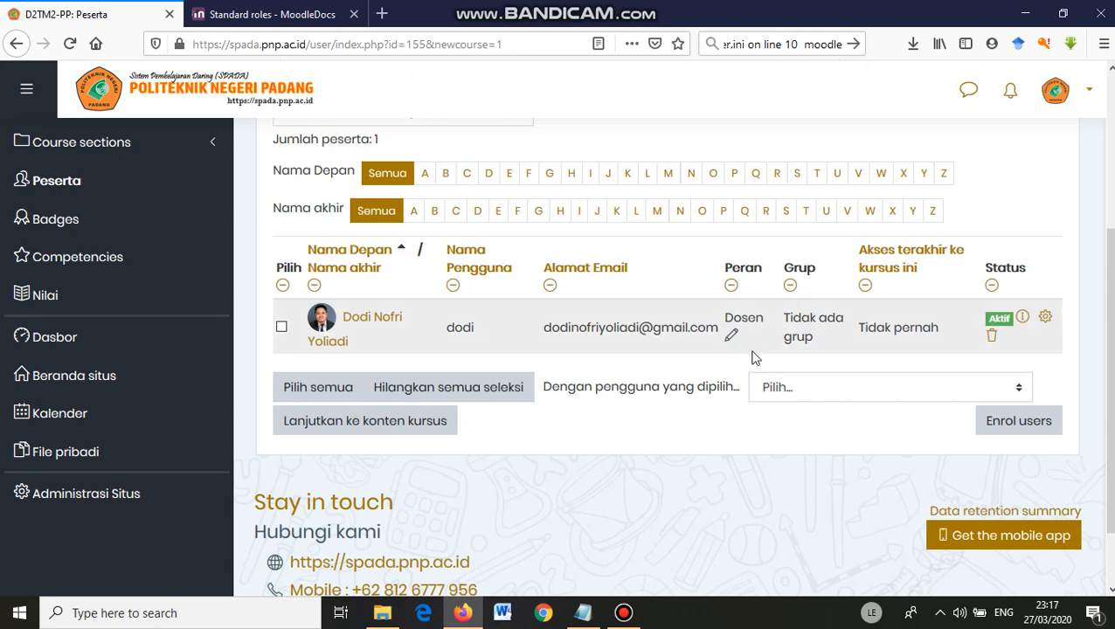
Step: Continue to the course content, ending the messaging interface tour, and open the course's extended administration options (Lanjutkan...)
{"action": "left_click", "coordinate": [417, 427]}
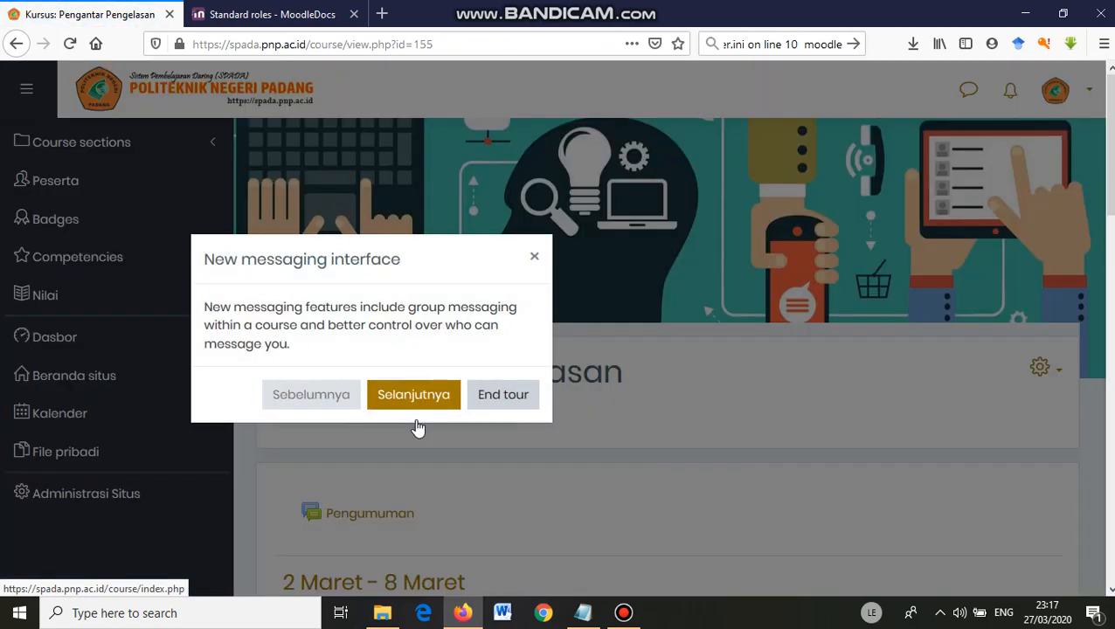
{"action": "left_click", "coordinate": [503, 395]}
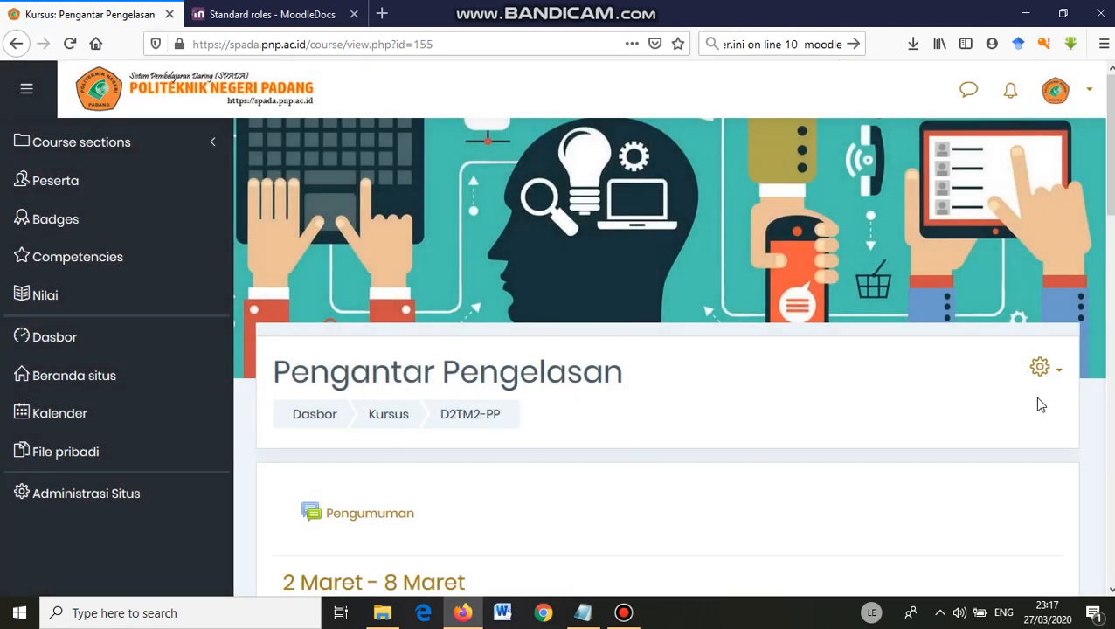
{"action": "left_click", "coordinate": [1063, 383]}
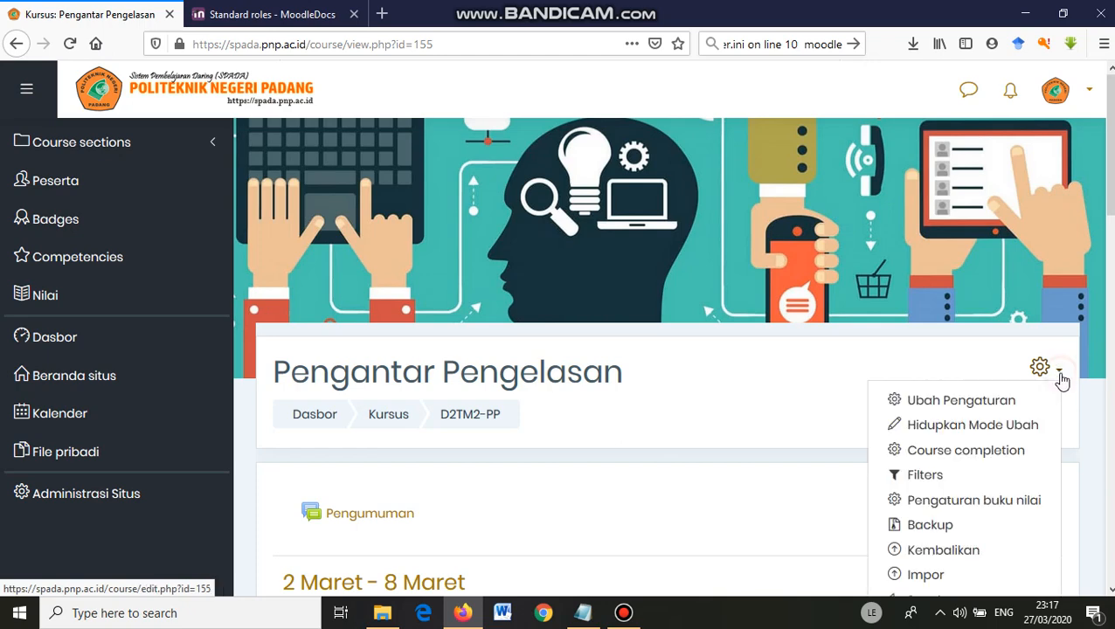
{"action": "scroll", "coordinate": [952, 532], "scroll_direction": "down", "scroll_amount": 2}
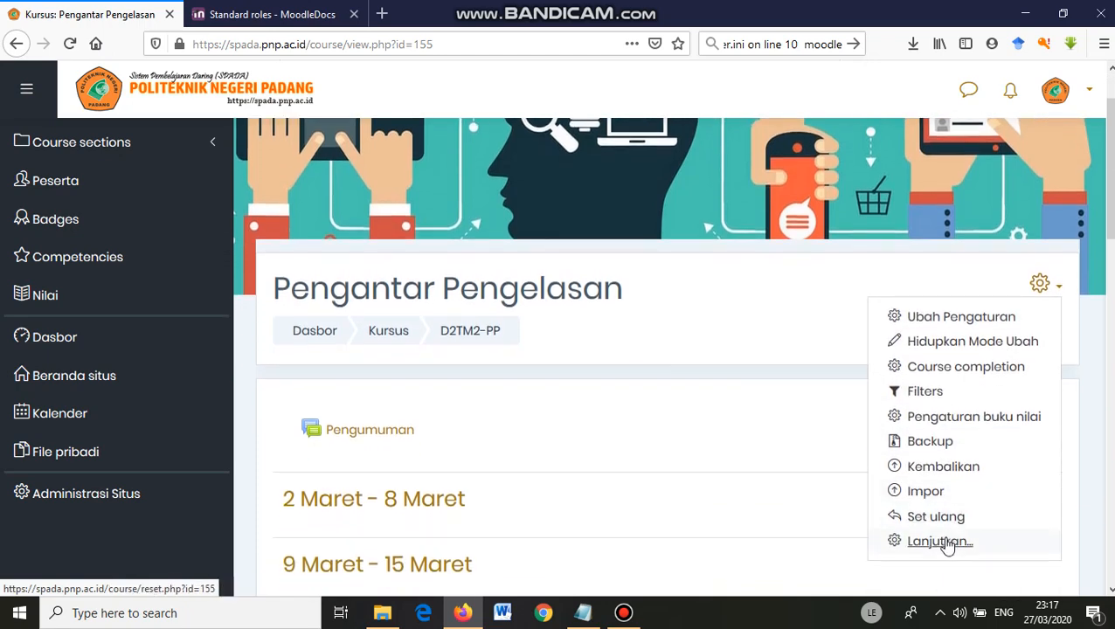
{"action": "left_click", "coordinate": [939, 542]}
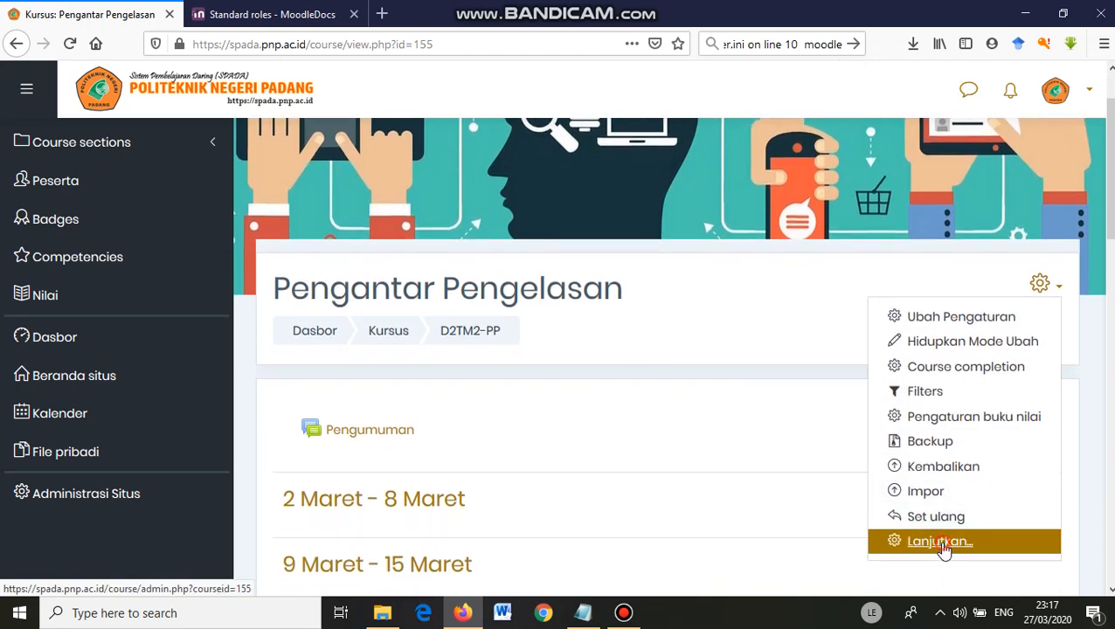